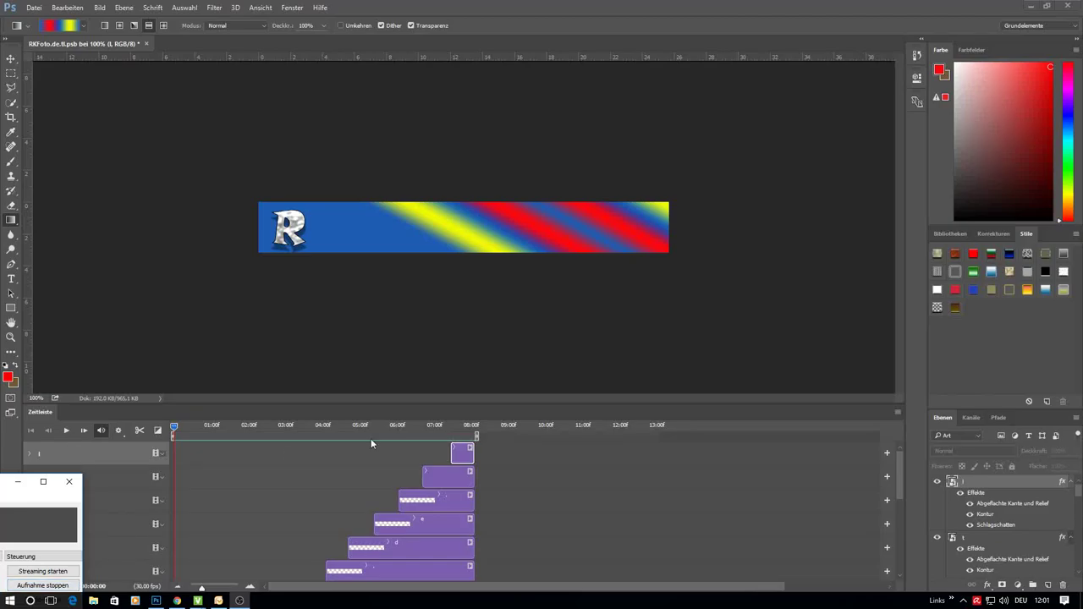
Step: Play the banner animation until every letter of RKFoto.de.tl has appeared, then stop it
click(370, 438)
key(space)
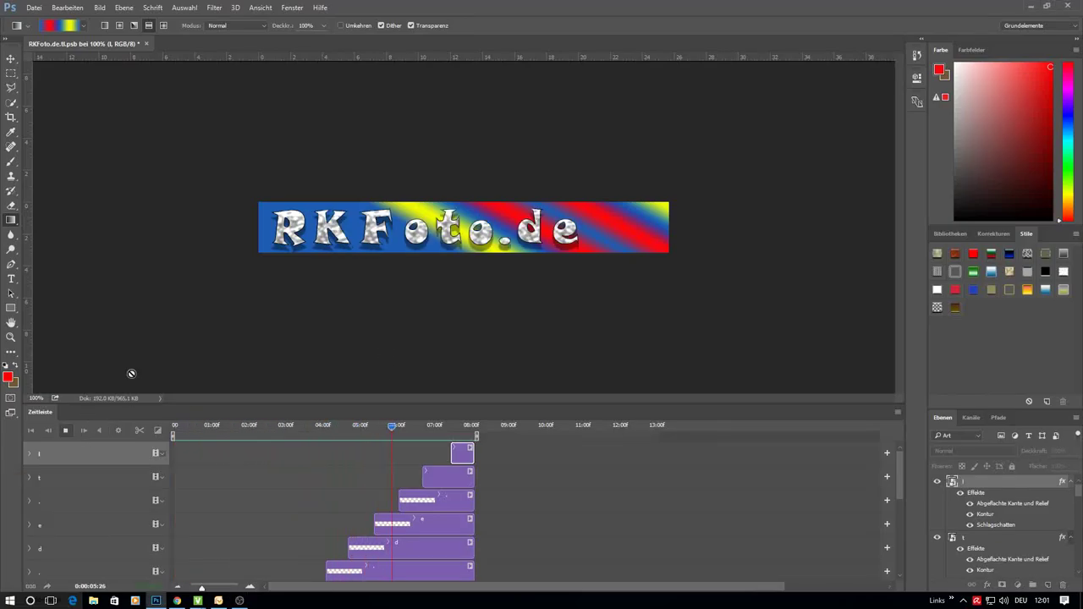
click(67, 430)
click(34, 8)
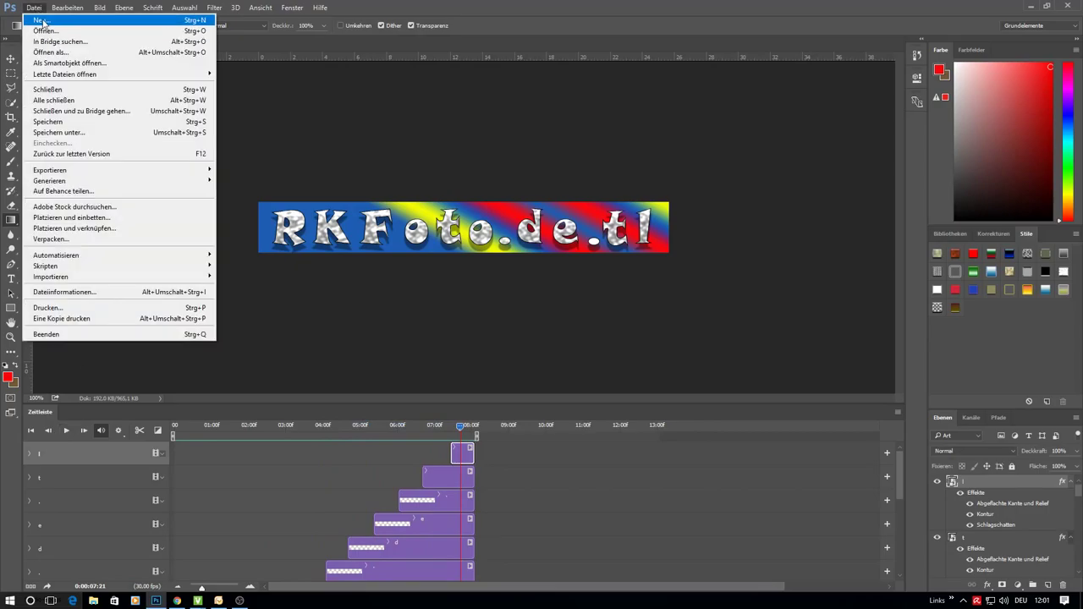
Step: Create a new 728×90 px transparent document and close the timeline panel
click(42, 20)
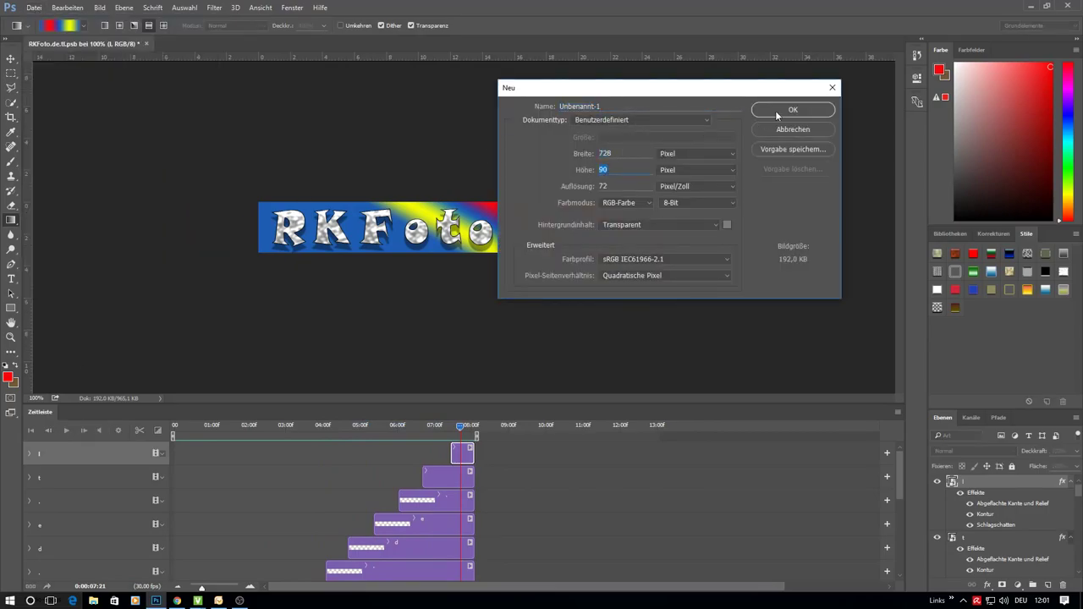
click(776, 110)
click(897, 412)
click(948, 386)
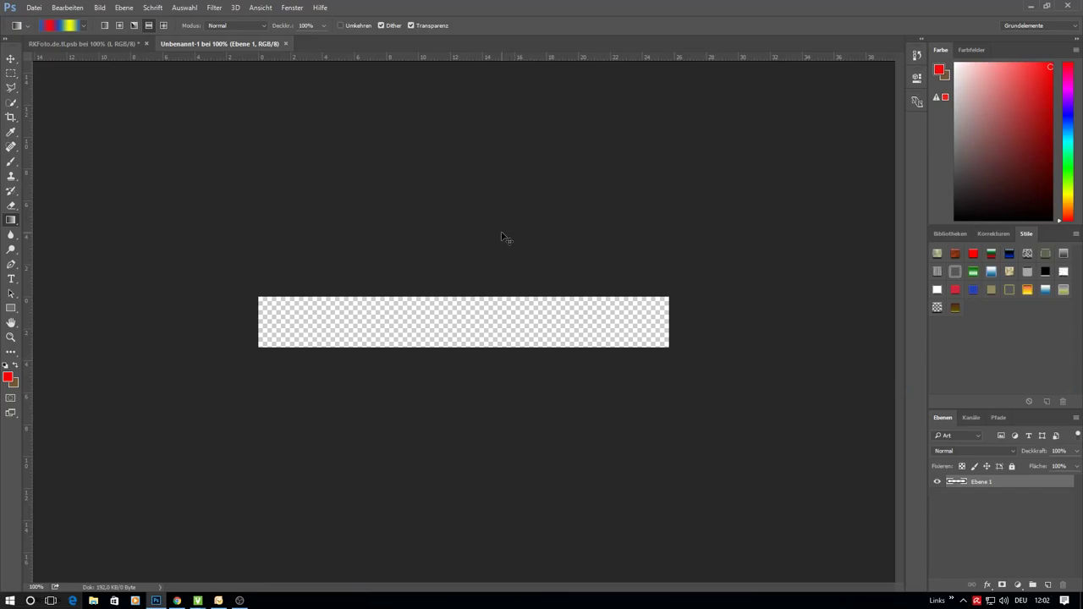
Step: Zoom to 200% and fill the layer with a diagonal blue-yellow-red gradient
key(ctrl+plus)
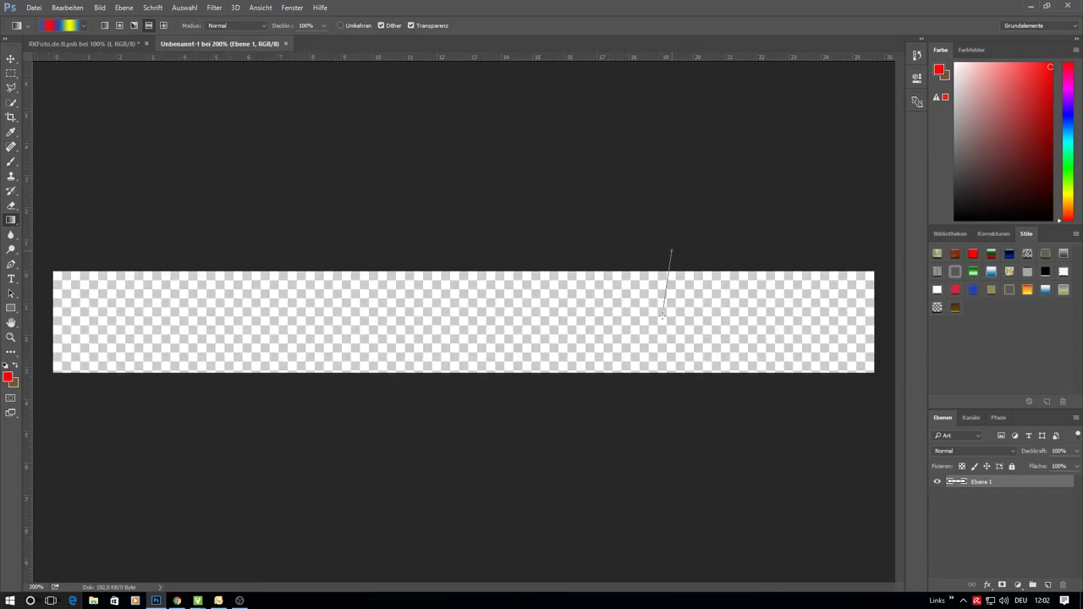
drag(663, 317, 663, 317)
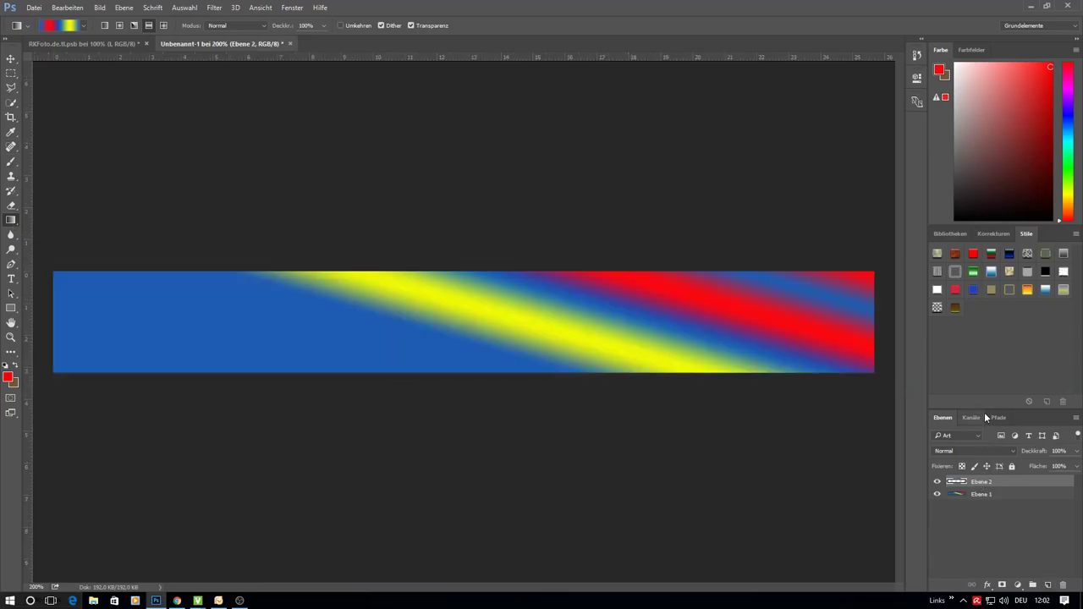
drag(985, 417, 986, 363)
Step: Add a white letter R at the banner's left end and enlarge its font size
click(11, 278)
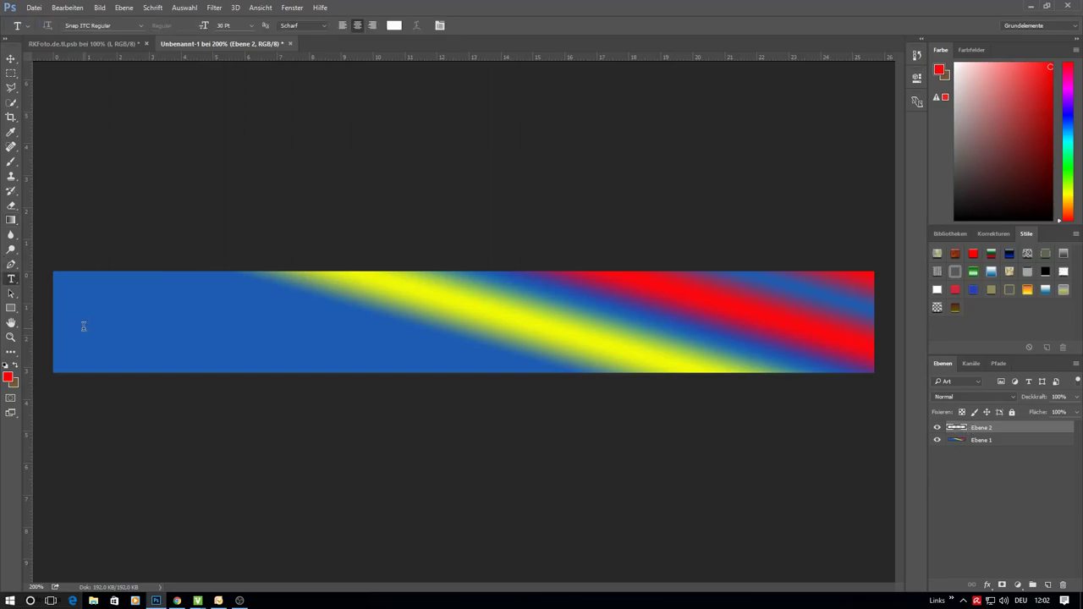
text(R)
click(481, 26)
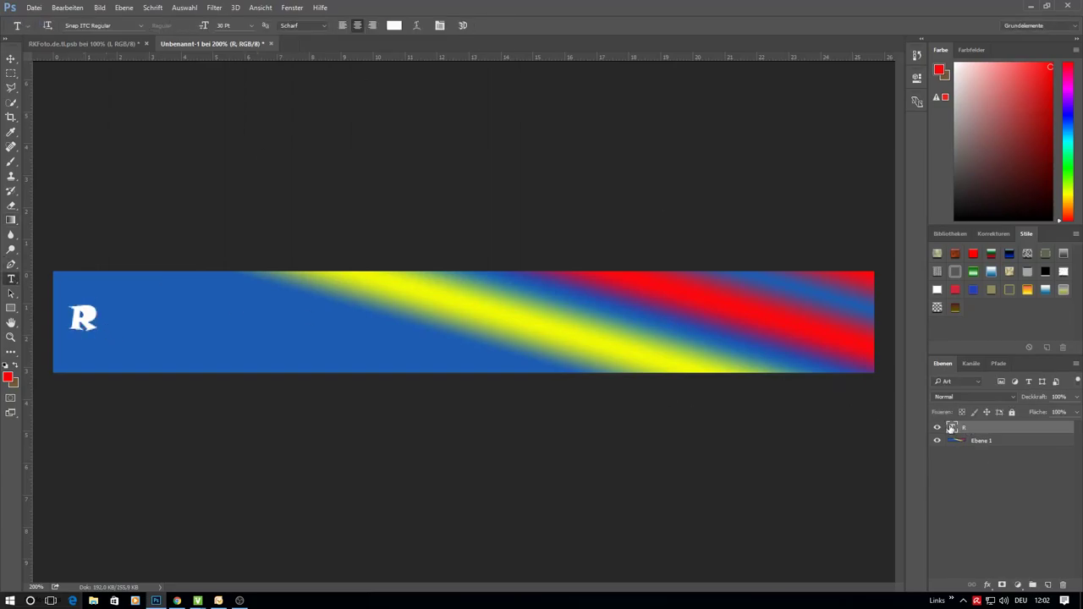
double_click(952, 428)
click(252, 25)
text(50)
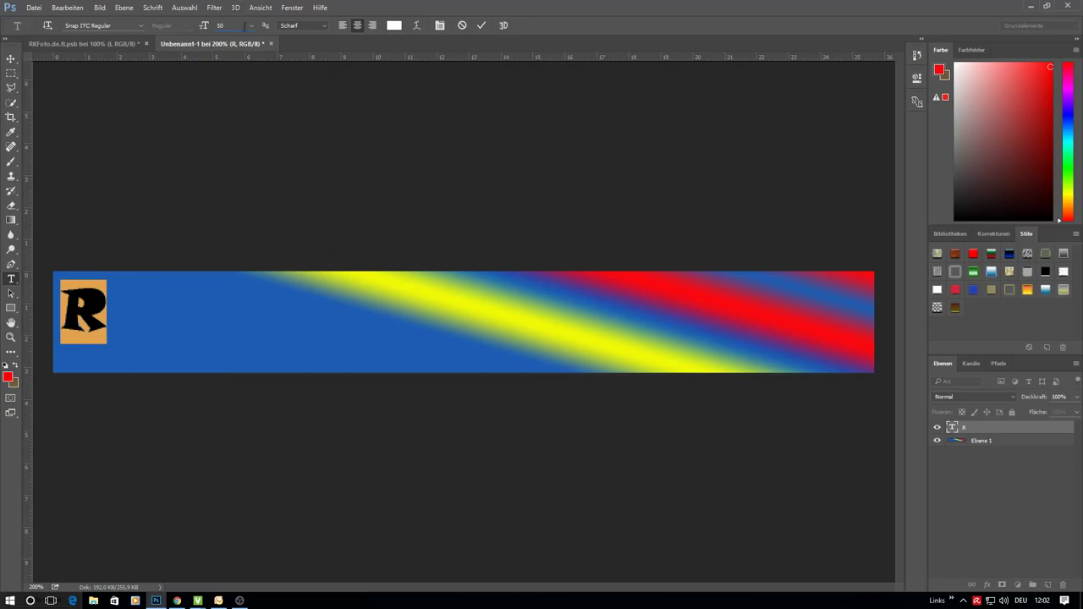
drag(204, 25, 272, 51)
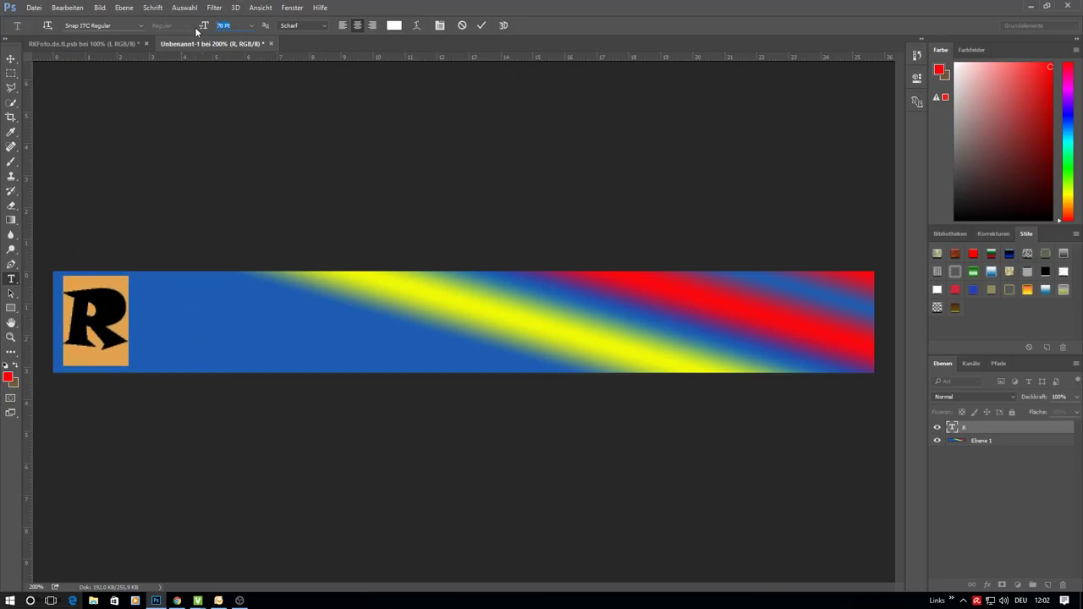
drag(197, 30, 169, 328)
key(ctrl+Return)
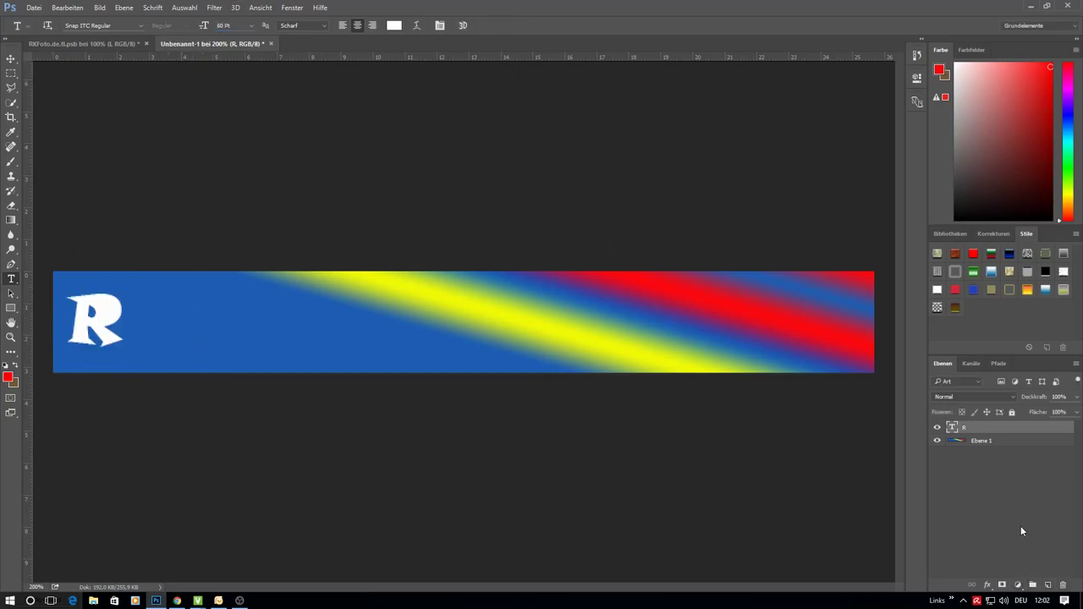
Step: Duplicate the R layer with Ebene duplizieren
right_click(985, 429)
click(713, 139)
key(Return)
Step: Move the R copy right beside the original and retype it as K
key(v)
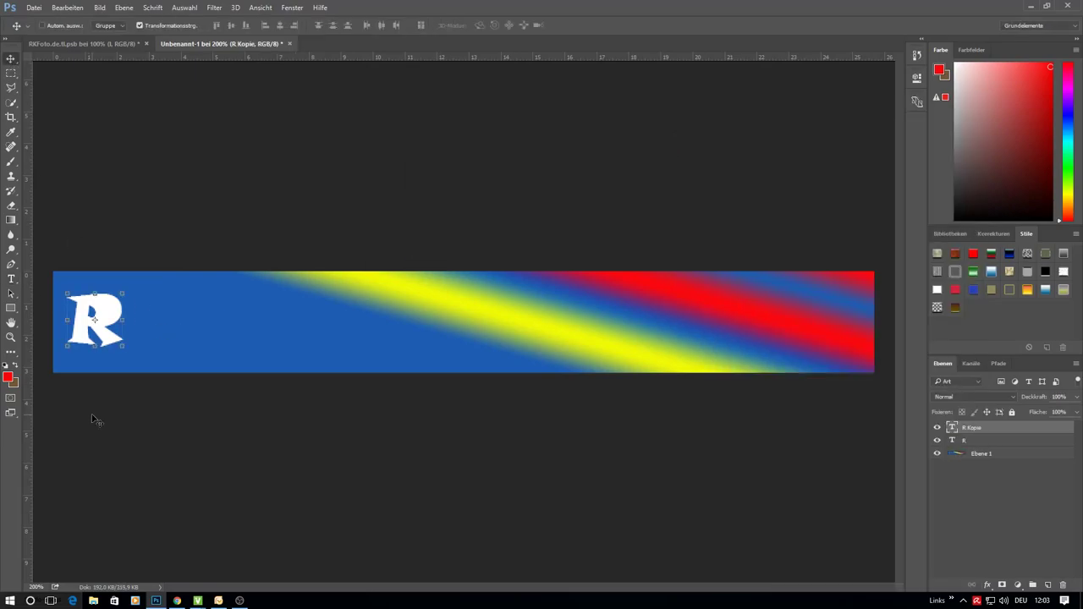
drag(96, 420, 161, 419)
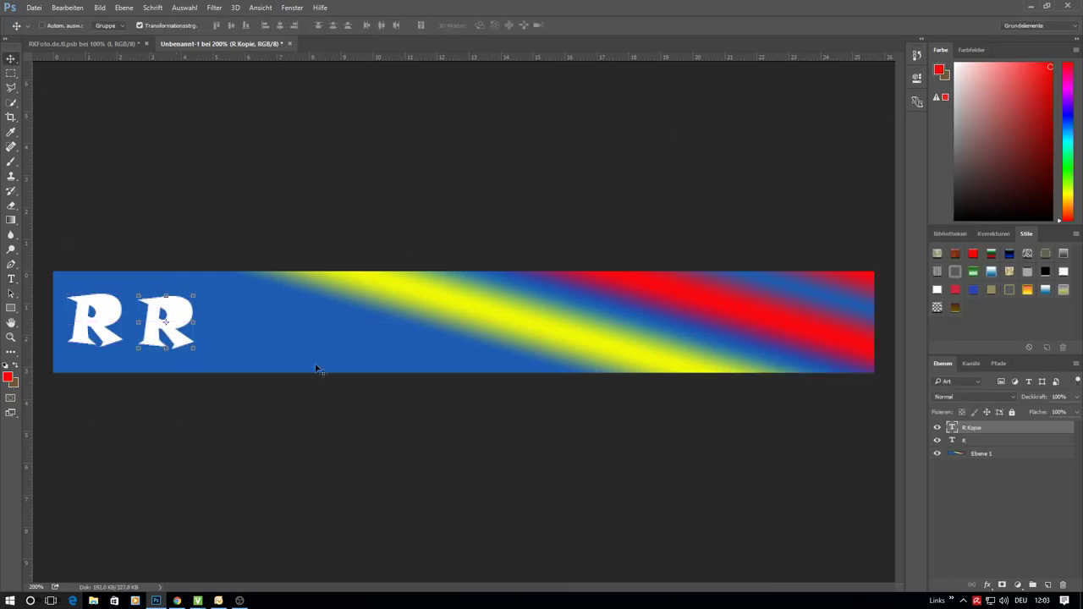
double_click(952, 428)
text(K)
key(ctrl+Return)
Step: Duplicate the K layer, shift the copy right and change it to F
key(v)
right_click(982, 428)
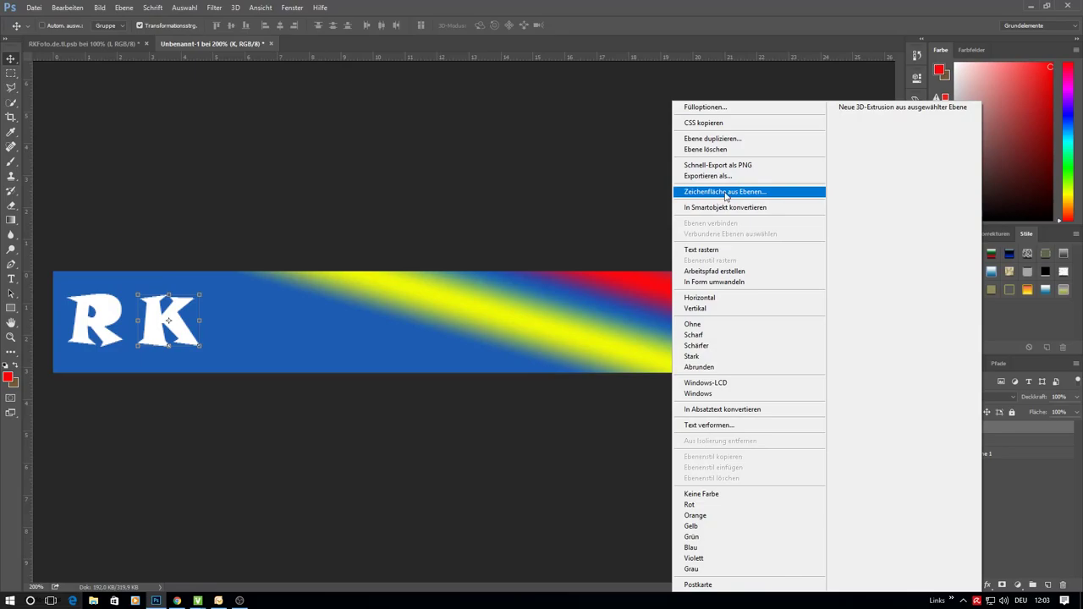
click(713, 138)
key(Return)
drag(194, 412, 271, 412)
double_click(952, 428)
text(F)
key(ctrl+Return)
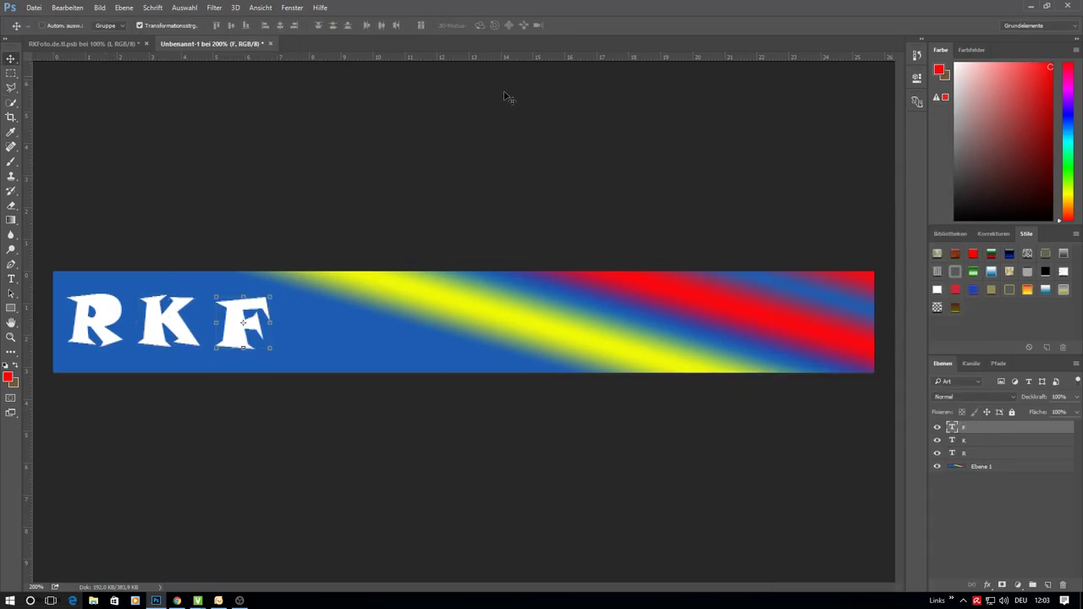
Step: Duplicate the F layer, move the copy right and change it to o
right_click(982, 428)
click(732, 139)
key(Return)
drag(238, 397, 304, 398)
double_click(952, 428)
text(o)
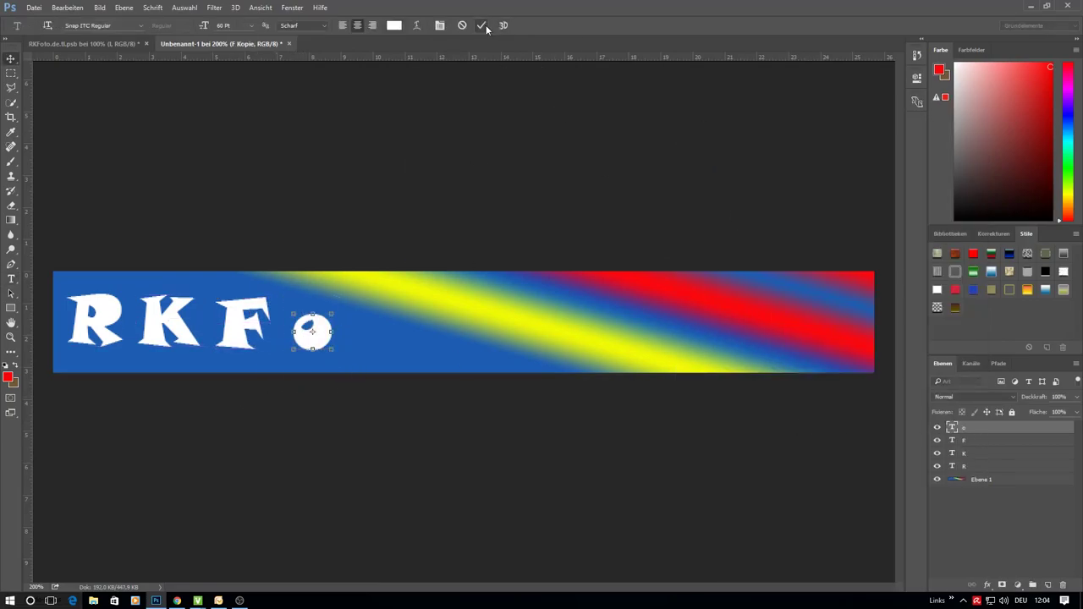
click(482, 25)
Step: Move the o copy about 1.98 cm right and retype it as t
key(v)
drag(327, 391, 389, 393)
double_click(952, 428)
text(t)
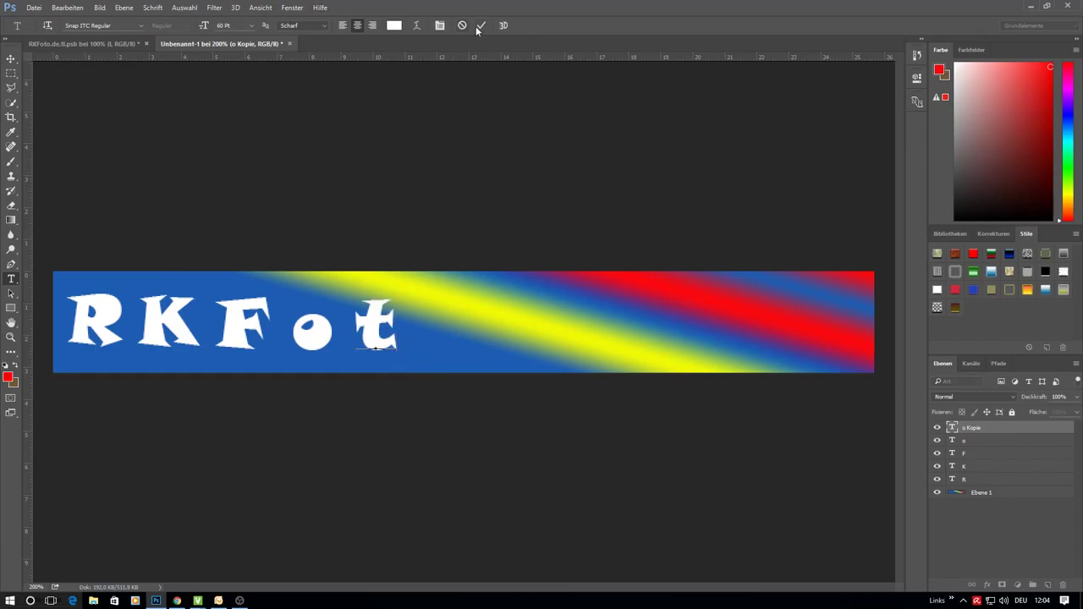
Step: Duplicate the t layer, move the copy about 1.76 cm right and retype it as o
right_click(973, 427)
click(710, 138)
key(Return)
drag(375, 395, 431, 394)
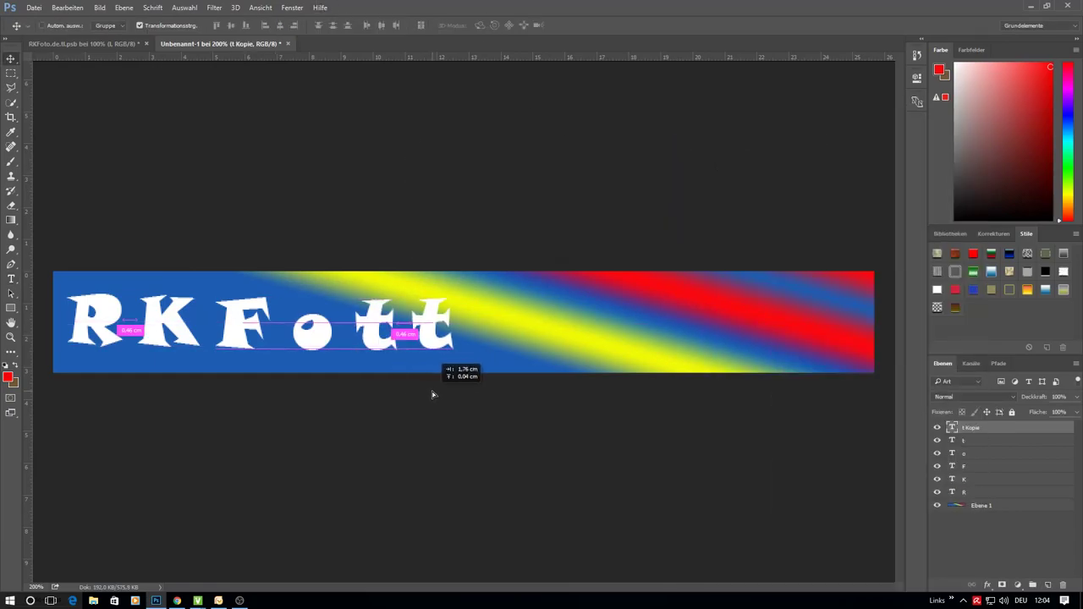
double_click(952, 428)
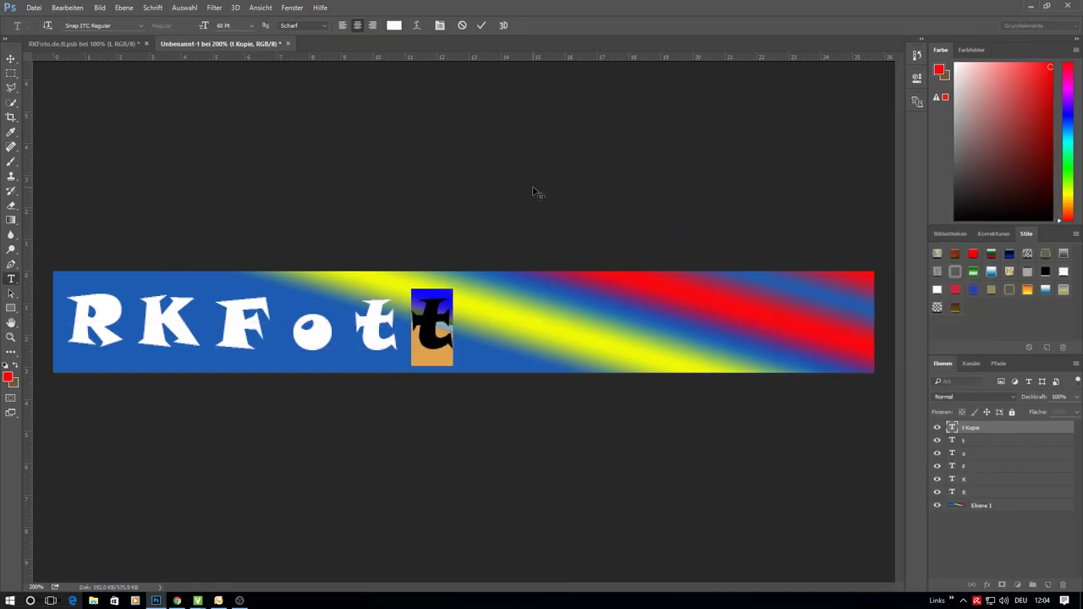
text(o)
Step: Duplicate the second o layer, move the copy right and retype it as t
right_click(973, 427)
click(710, 138)
key(Return)
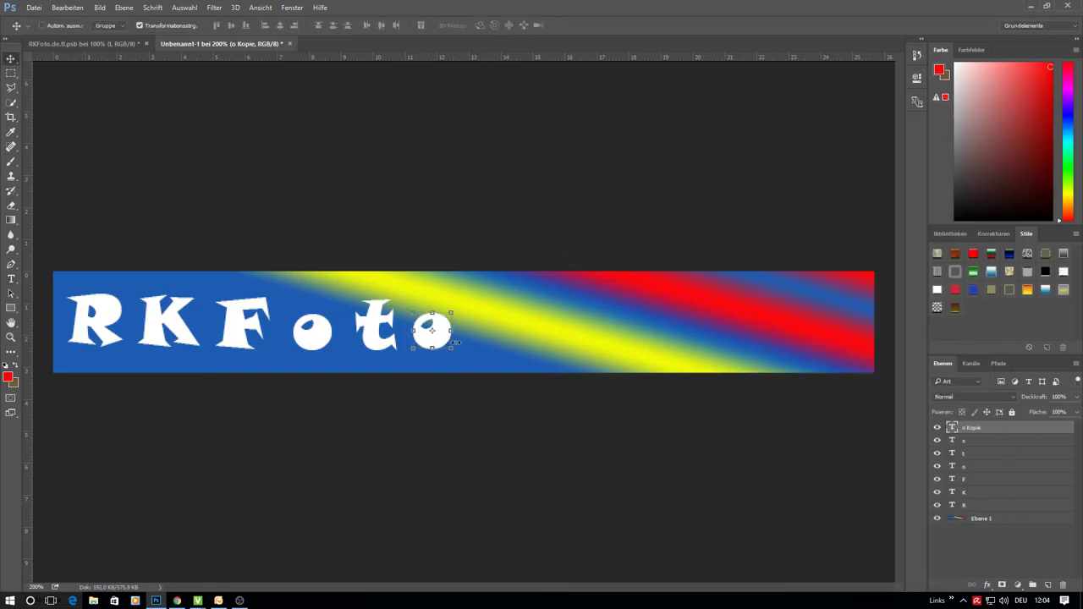
drag(444, 394, 494, 394)
double_click(952, 427)
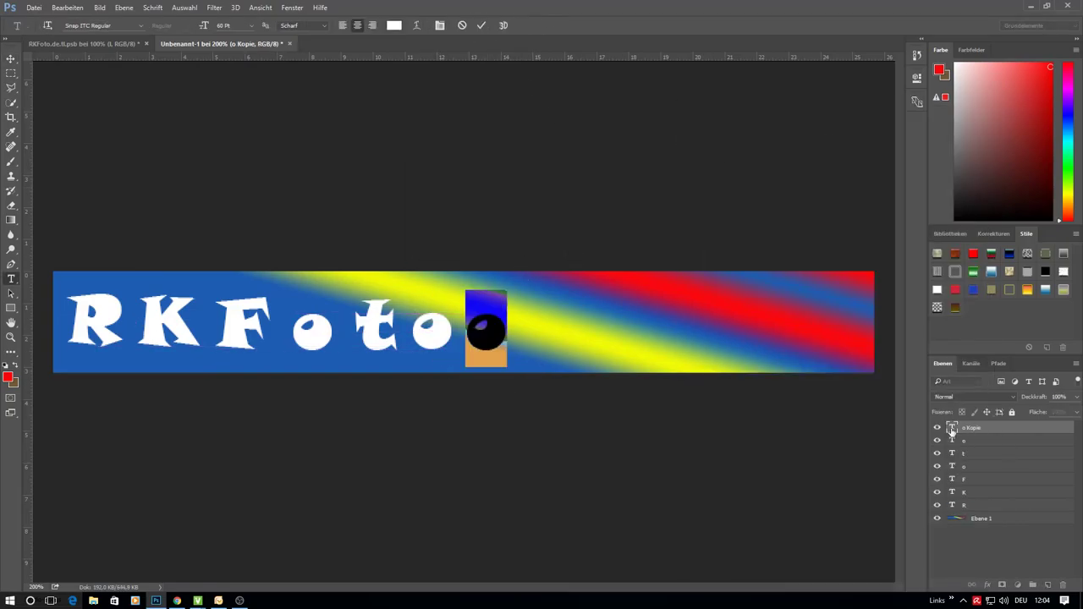
text(t)
click(1017, 434)
right_click(1017, 434)
Step: Duplicate the last t layer, shift it about 1.76 cm right and change it to o
click(725, 138)
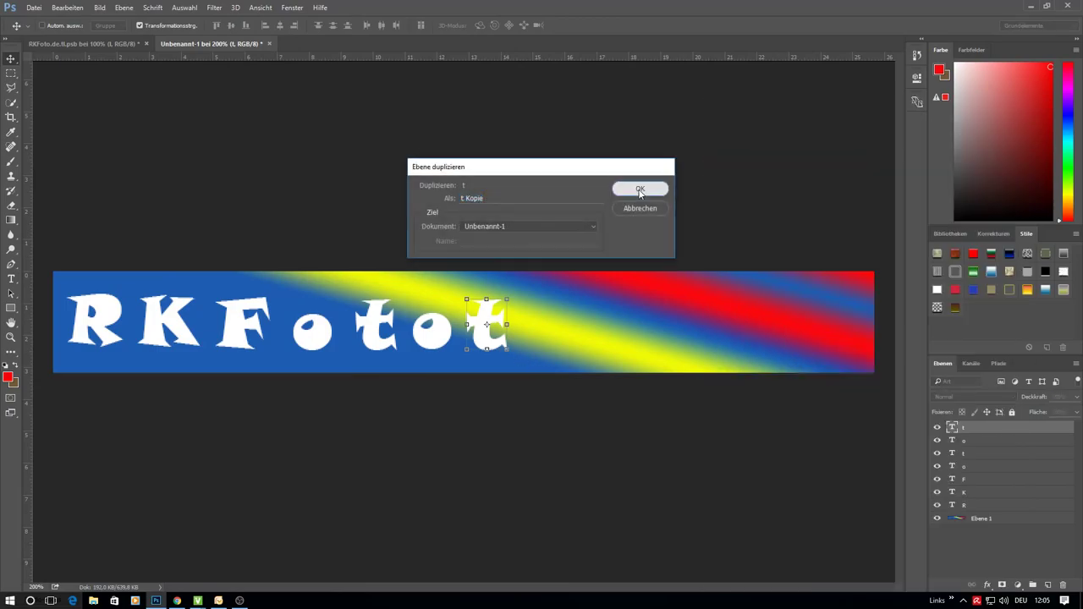
click(641, 186)
drag(503, 425, 555, 425)
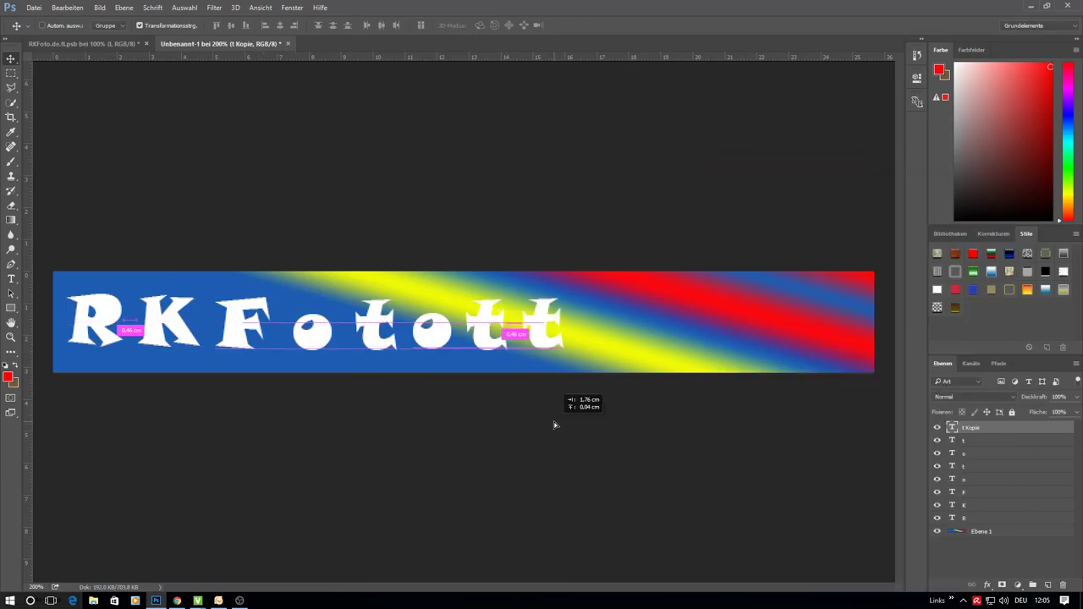
double_click(954, 429)
text(o)
click(482, 26)
Step: Duplicate the o layer, move the copy right and turn it into a period
right_click(964, 427)
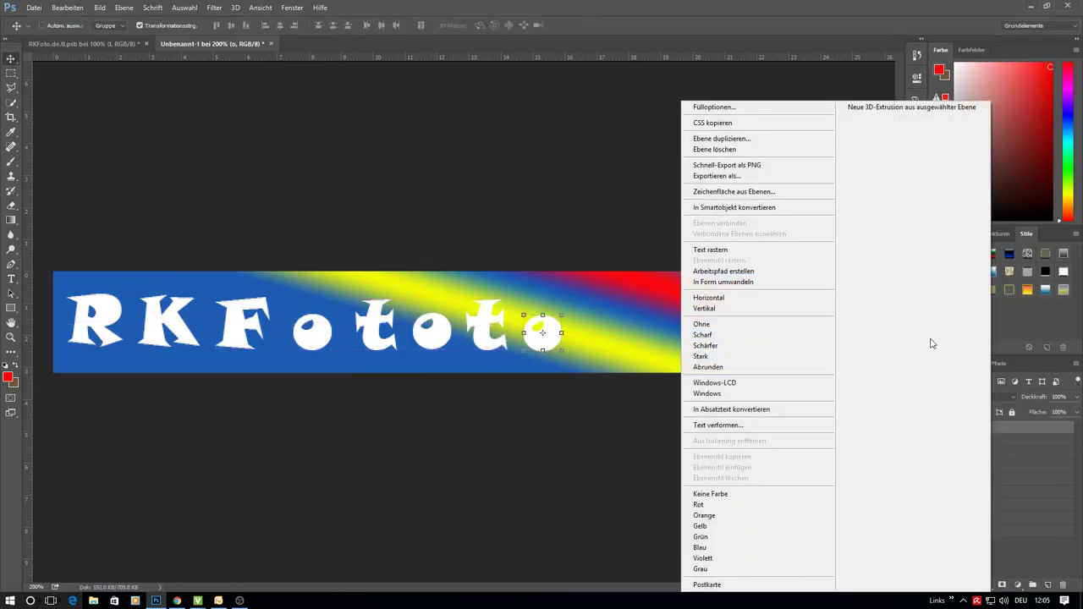
click(725, 139)
click(640, 186)
drag(548, 414, 599, 413)
key(t)
double_click(598, 326)
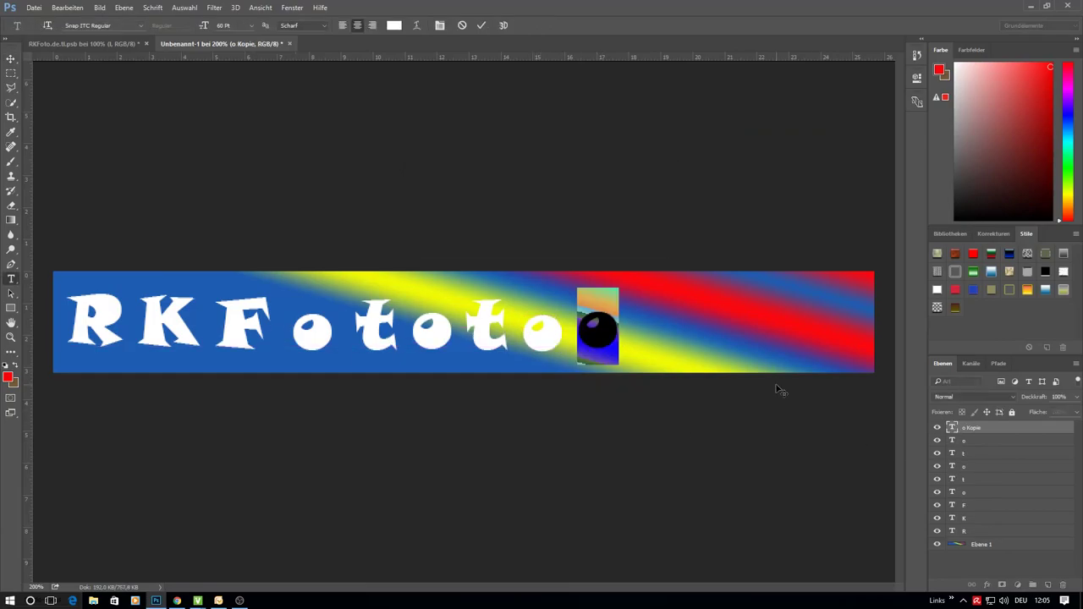
text(.)
click(481, 25)
Step: Duplicate the period layer, move it about 0.85 cm right and retype it as d
right_click(965, 427)
click(725, 139)
click(640, 186)
drag(628, 401, 665, 401)
double_click(952, 427)
text(d)
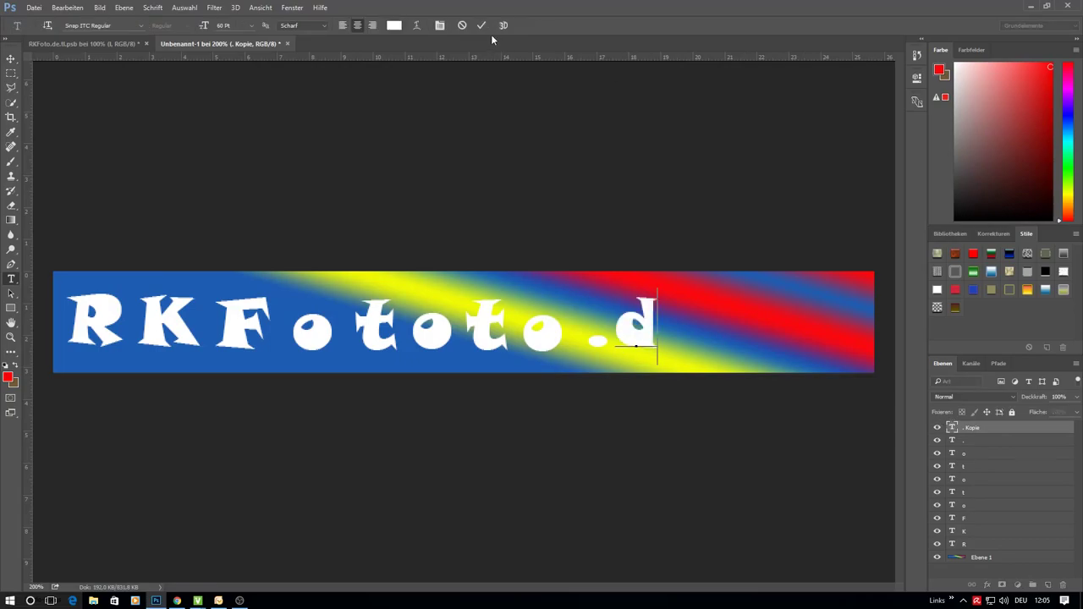
click(481, 26)
Step: Duplicate the d layer, move it about 1.80 cm right and retype it as e
right_click(990, 432)
click(725, 138)
click(641, 186)
drag(665, 425, 722, 422)
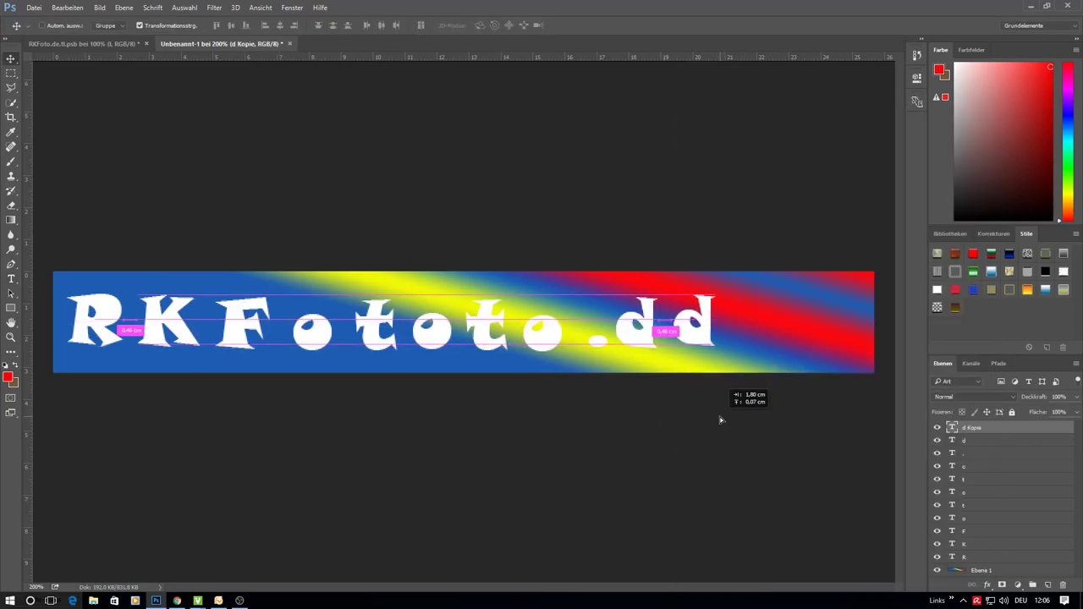
double_click(955, 428)
text(e)
click(481, 25)
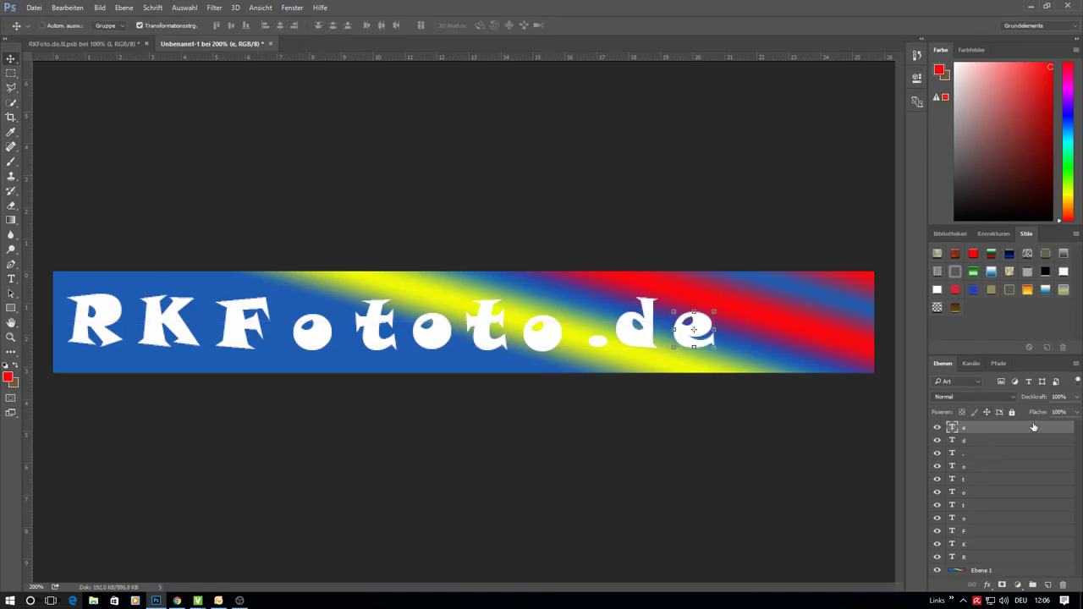
Step: Duplicate the e layer, move the copy right and change it to a second period
right_click(1033, 428)
click(725, 139)
click(640, 186)
drag(708, 428, 766, 425)
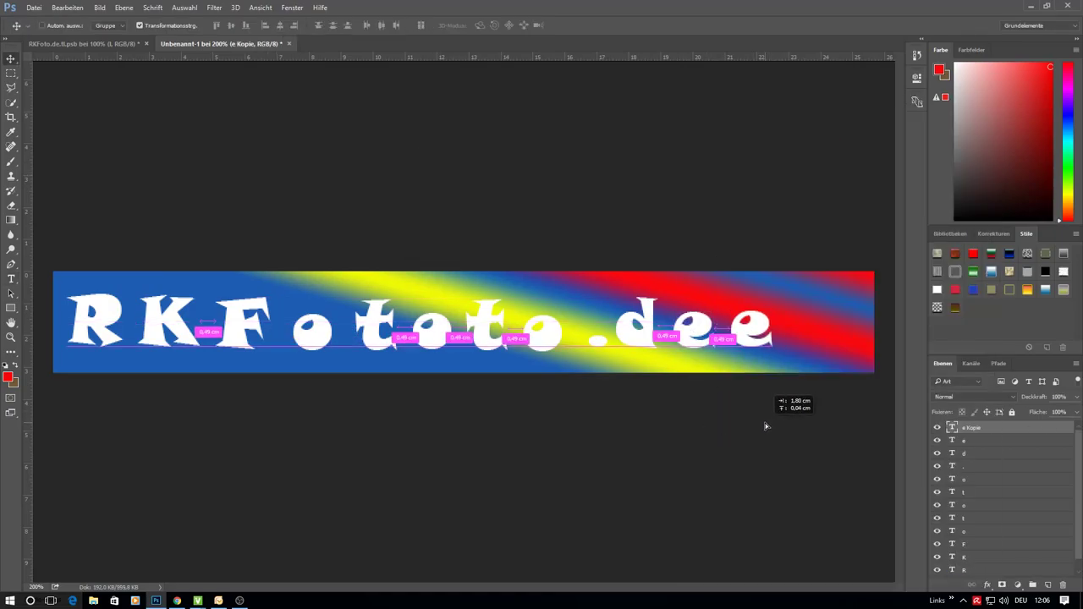
double_click(952, 428)
text(.)
click(481, 25)
Step: Duplicate the second period layer, move the copy right and retype it as t
right_click(1015, 428)
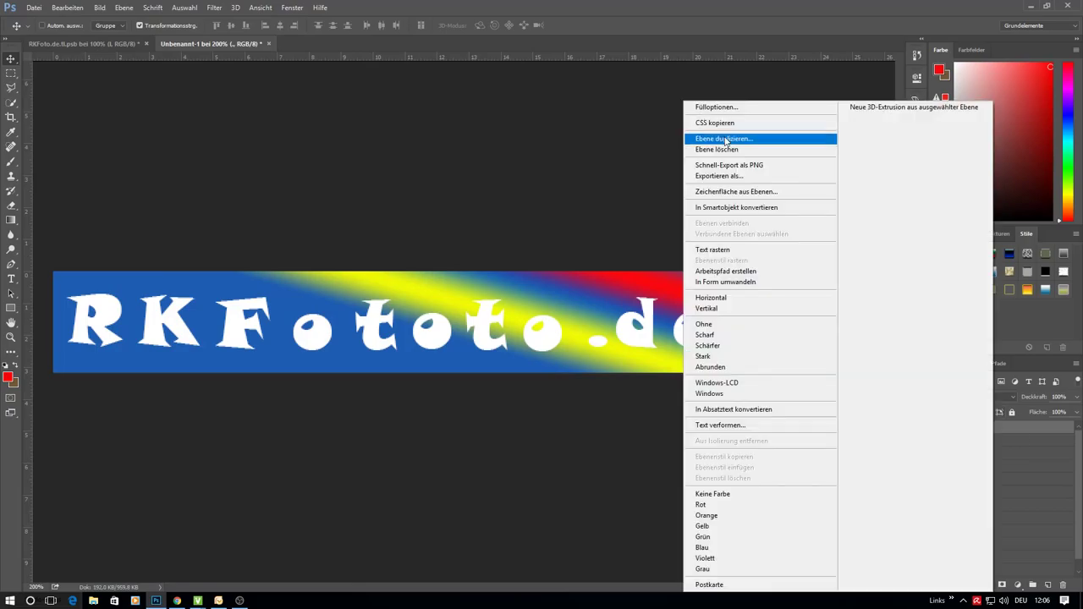
click(725, 139)
click(641, 186)
drag(745, 412, 781, 408)
double_click(951, 429)
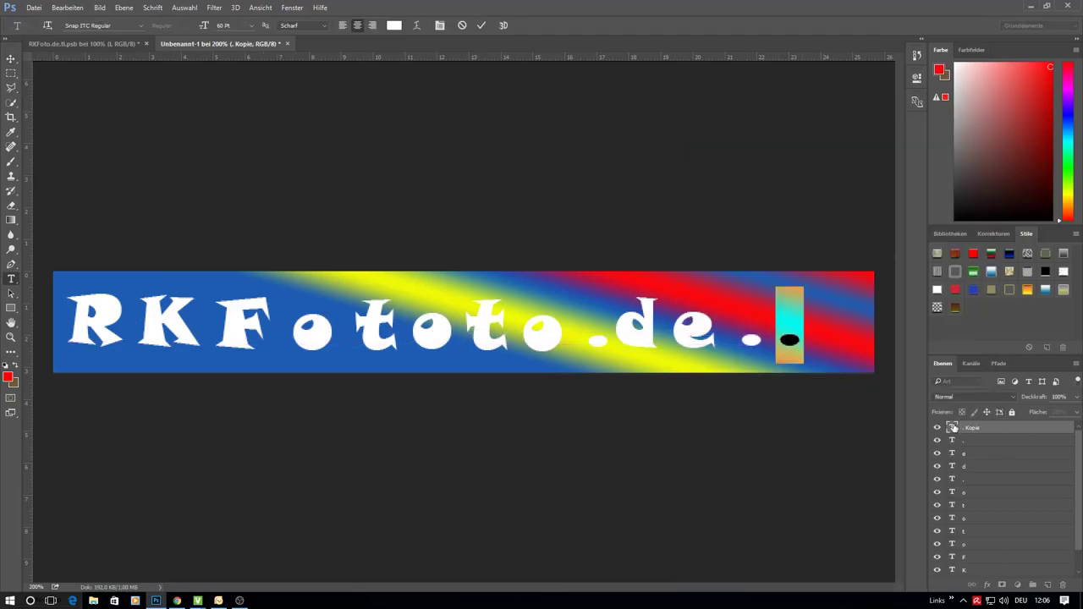
text(t)
click(482, 25)
Step: Duplicate the t layer, move the copy to the banner's right end and retype it as l
right_click(1016, 427)
click(725, 139)
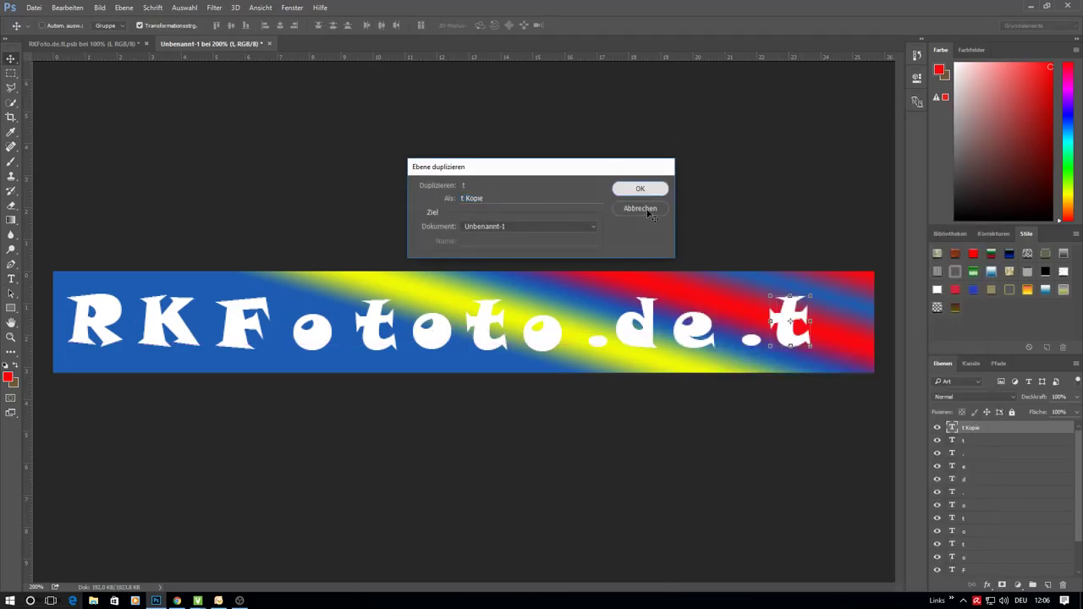
click(640, 186)
drag(804, 417, 853, 411)
double_click(952, 429)
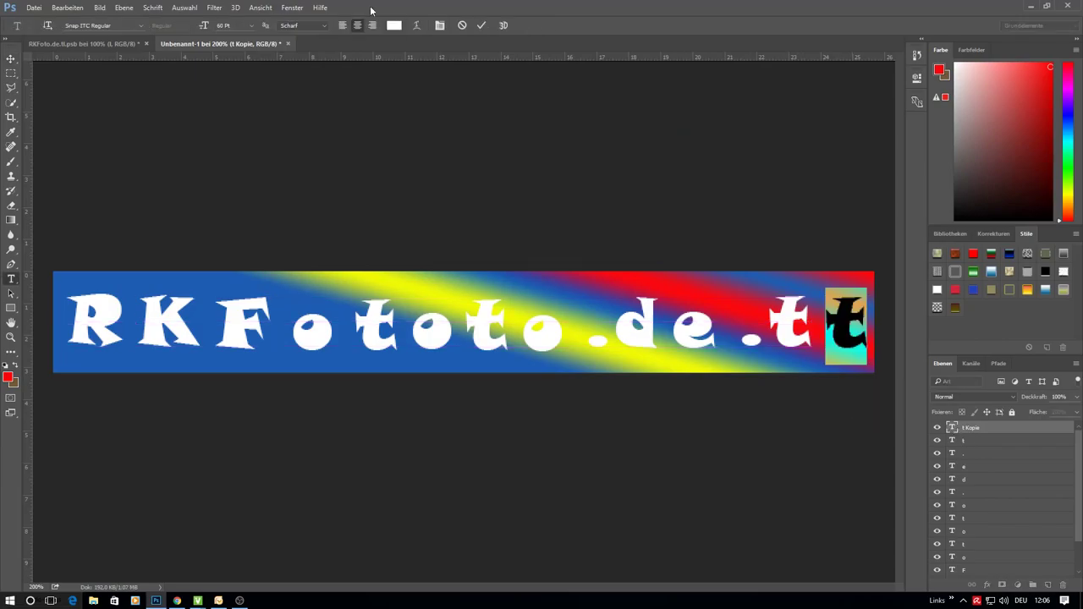
text(l)
click(482, 25)
Step: Show the Zeitleiste panel and create a video timeline for the letter layers
click(11, 87)
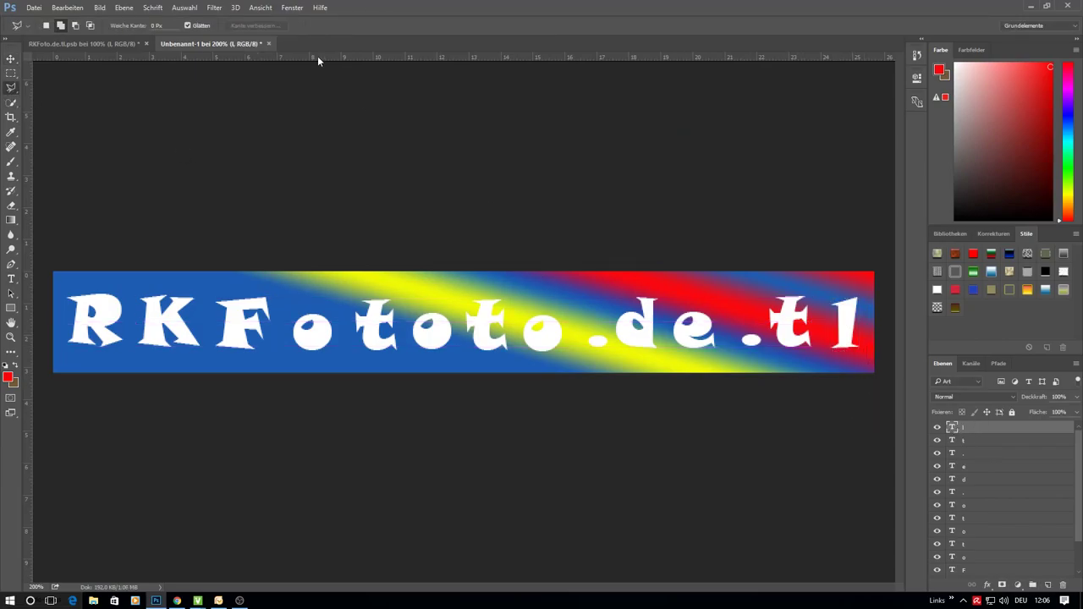
click(292, 8)
click(313, 375)
click(441, 510)
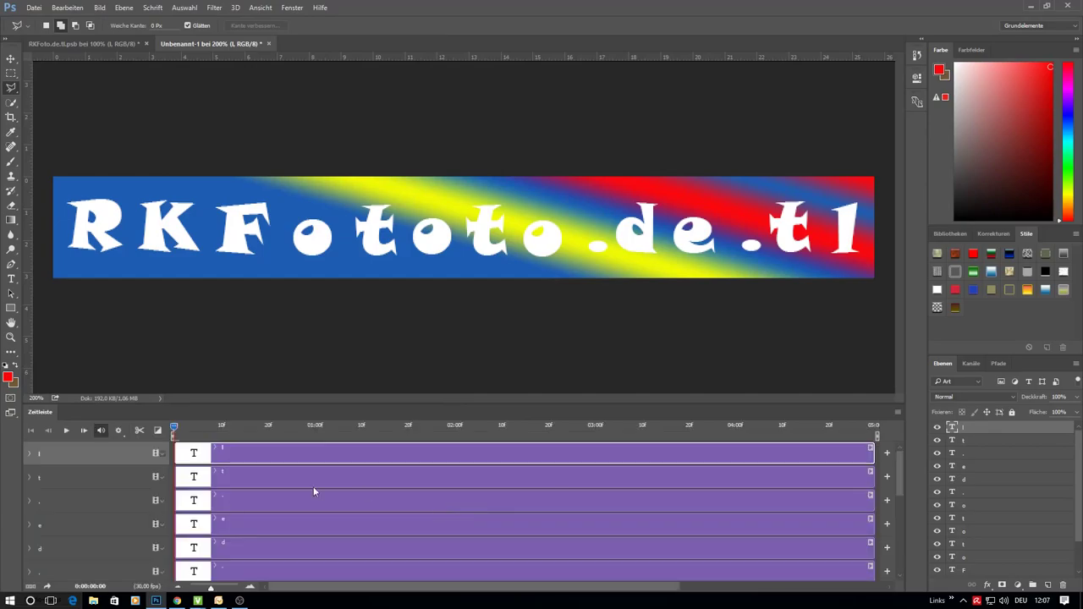
scroll(213, 527, down, 5)
Step: Delay the K letter's clip so it appears after R, and preview the result
click(216, 505)
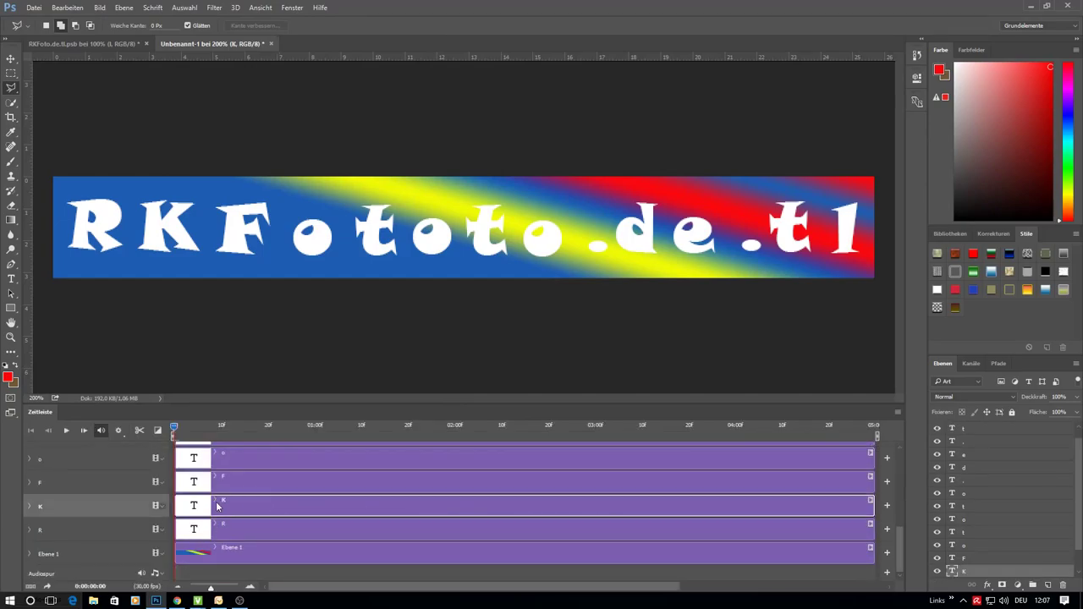
click(205, 530)
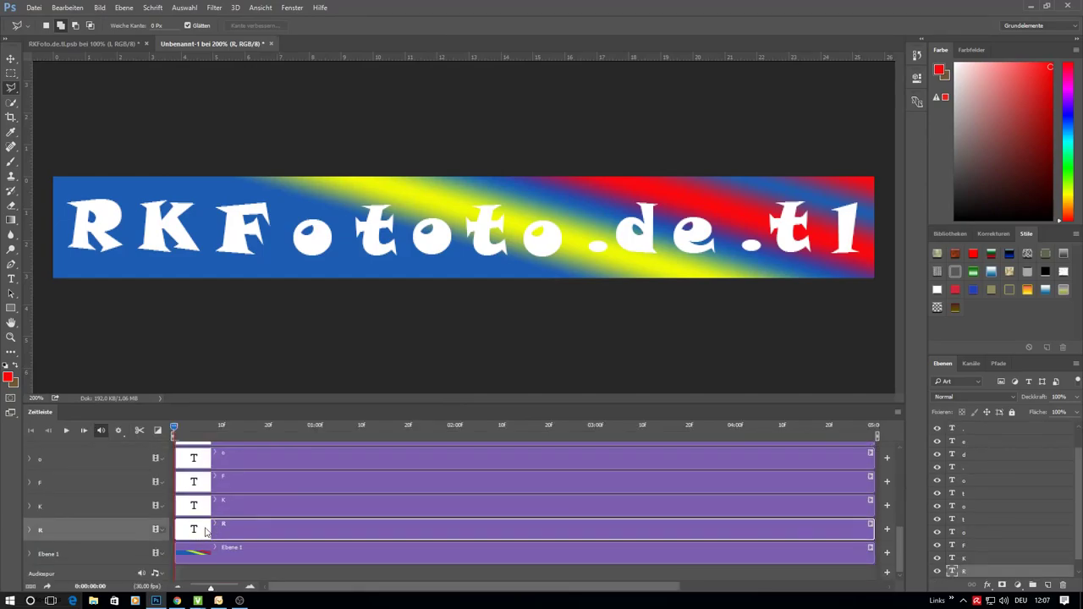
drag(205, 531, 280, 483)
click(66, 431)
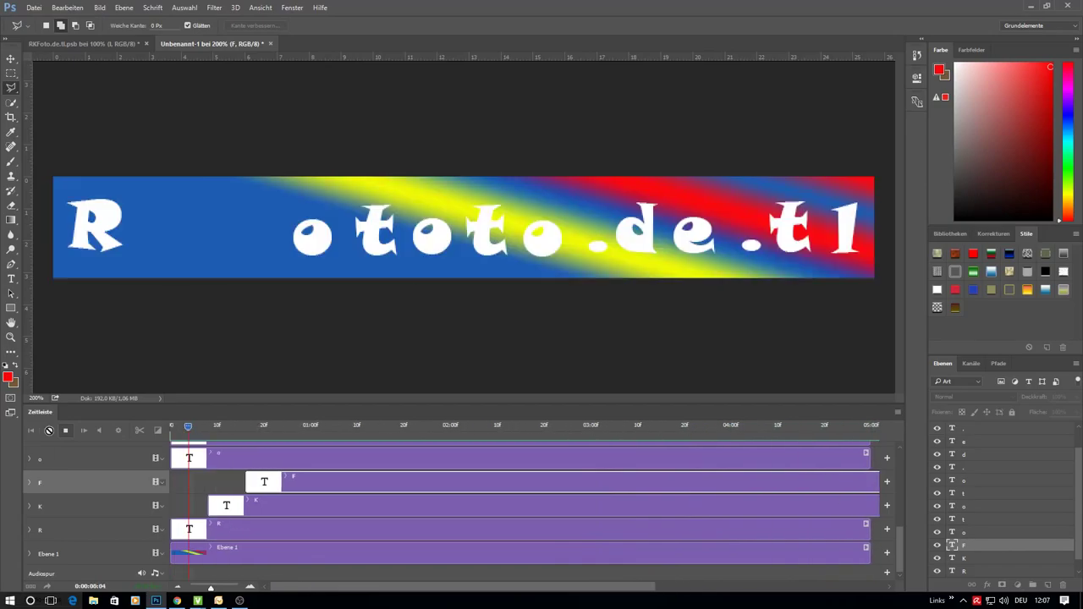
key(space)
Step: Drag the following letter clips right in staggered steps so each starts later
drag(200, 459, 308, 460)
scroll(204, 460, up, 2)
drag(203, 481, 353, 481)
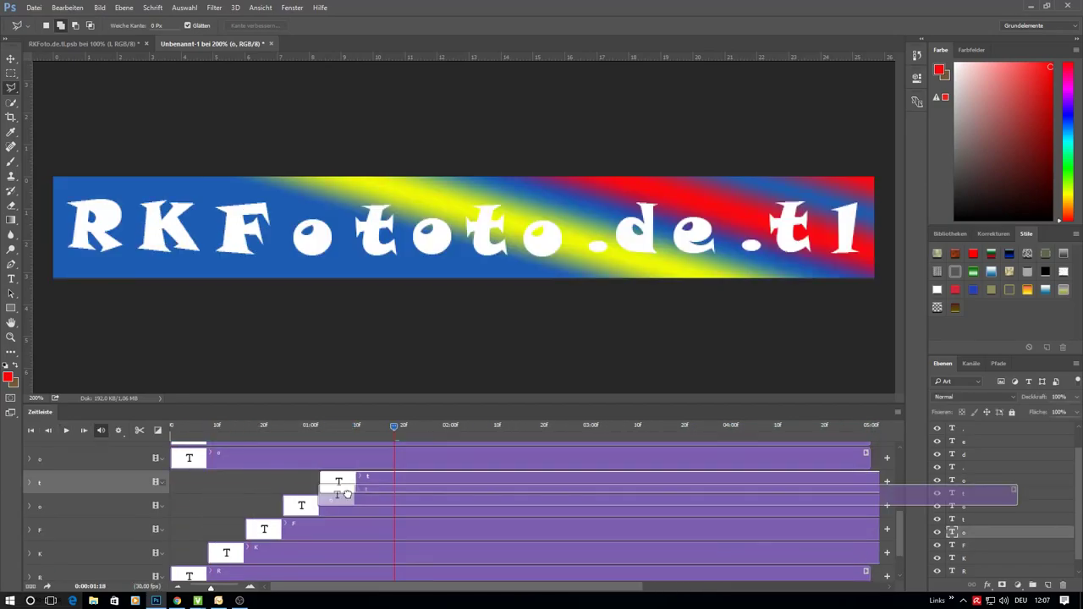
drag(211, 458, 399, 458)
scroll(398, 457, up, 3)
drag(216, 508, 441, 511)
drag(204, 482, 465, 481)
drag(204, 458, 503, 457)
Step: Stagger the remaining clips through the second t and final l, then play the animation
scroll(203, 482, up, 2)
drag(204, 482, 540, 481)
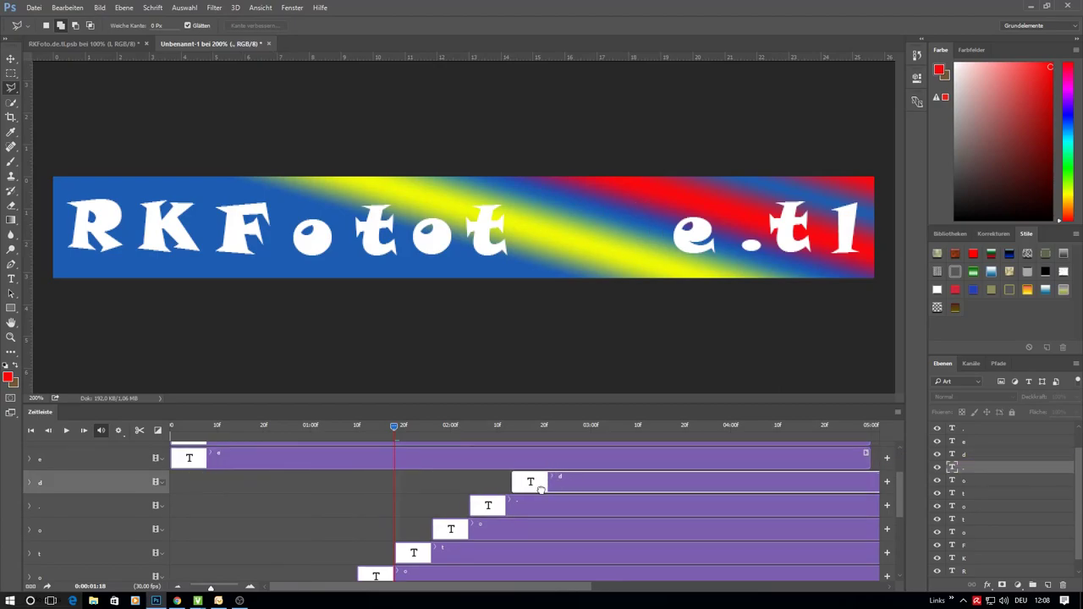
drag(204, 458, 576, 458)
scroll(576, 458, up, 2)
drag(203, 500, 605, 500)
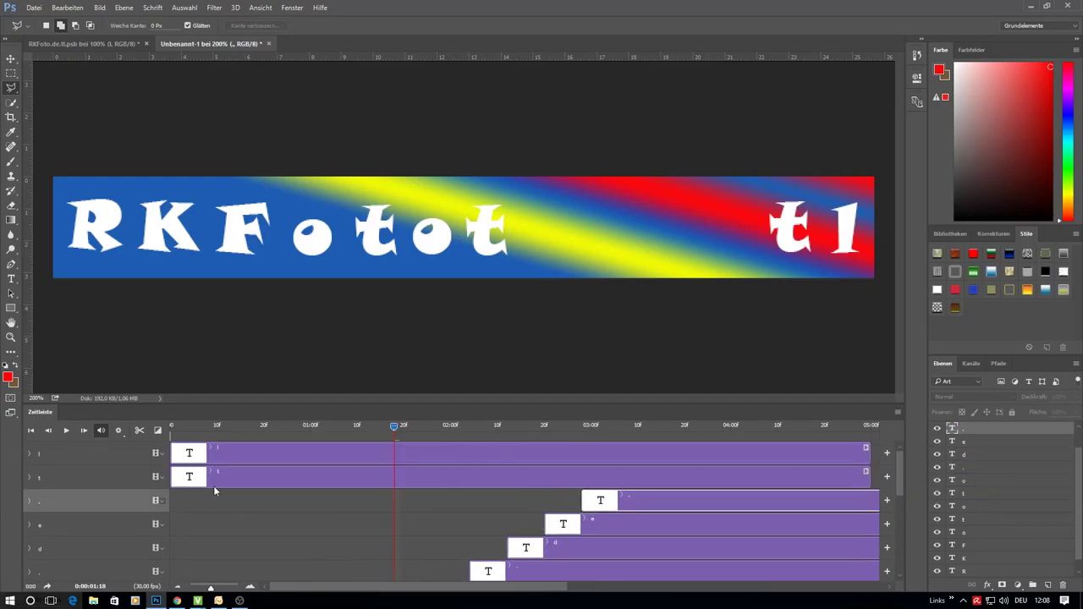
drag(213, 476, 662, 476)
drag(204, 453, 689, 453)
key(space)
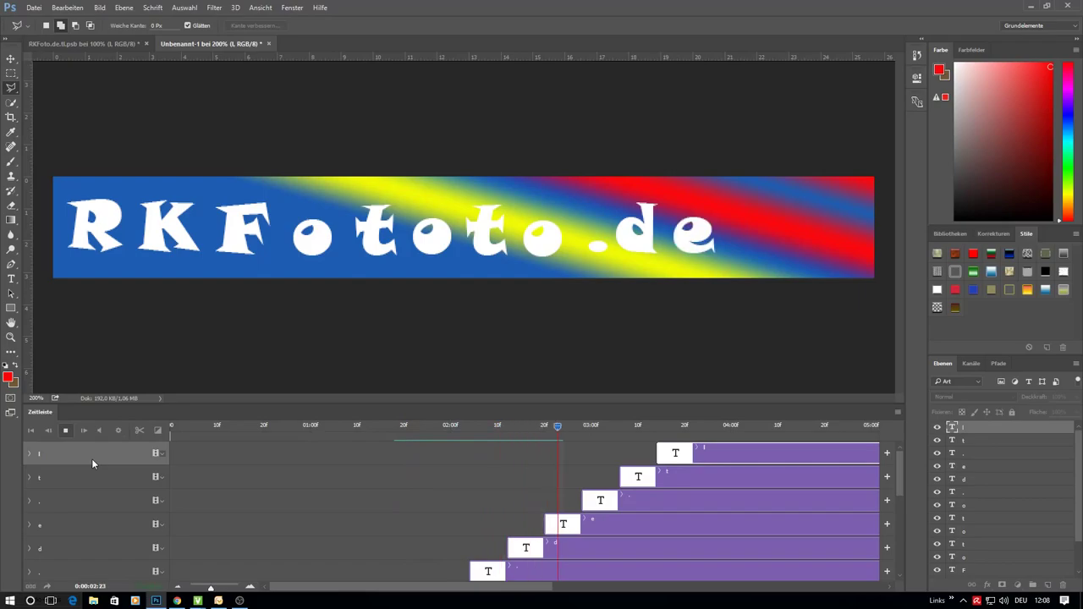
Step: Trim the K, F, o, o, t and period clip ends to 05:00f
scroll(492, 493, down, 4)
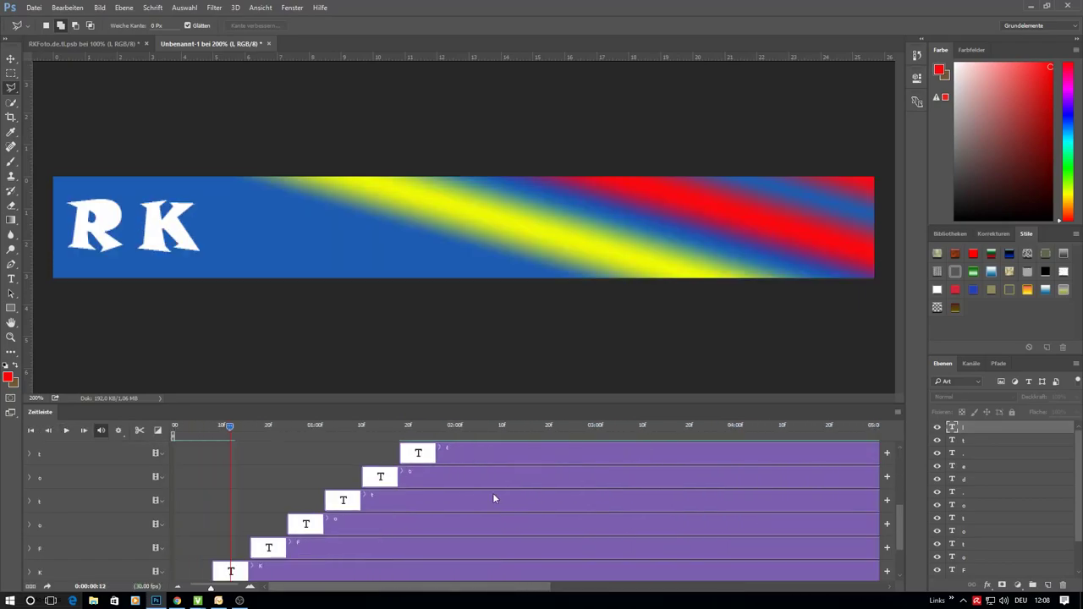
scroll(424, 533, down, 4)
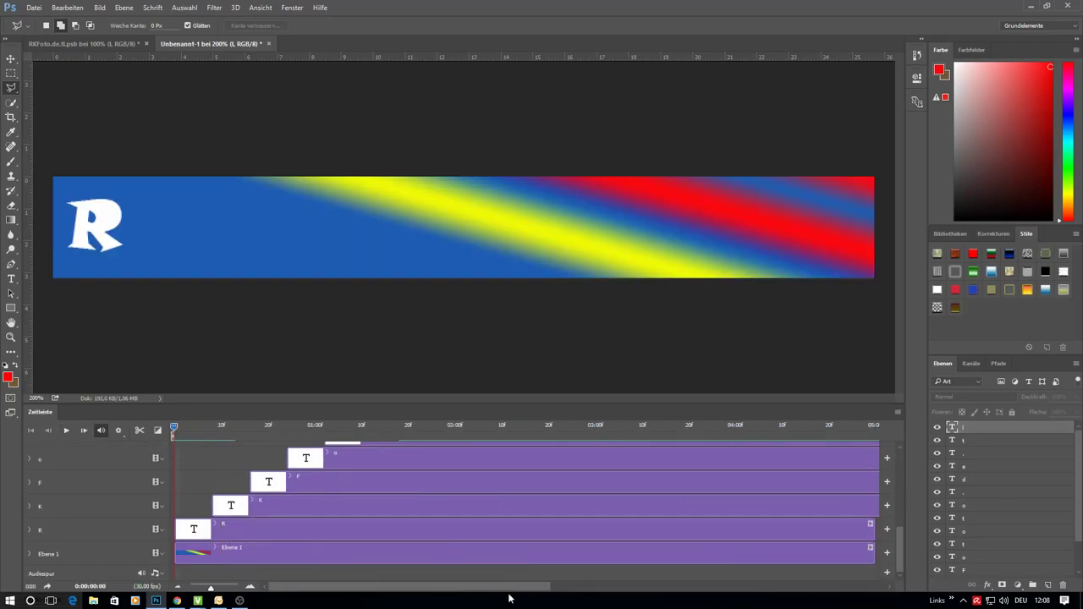
drag(518, 587, 660, 584)
drag(542, 508, 512, 506)
drag(586, 483, 513, 482)
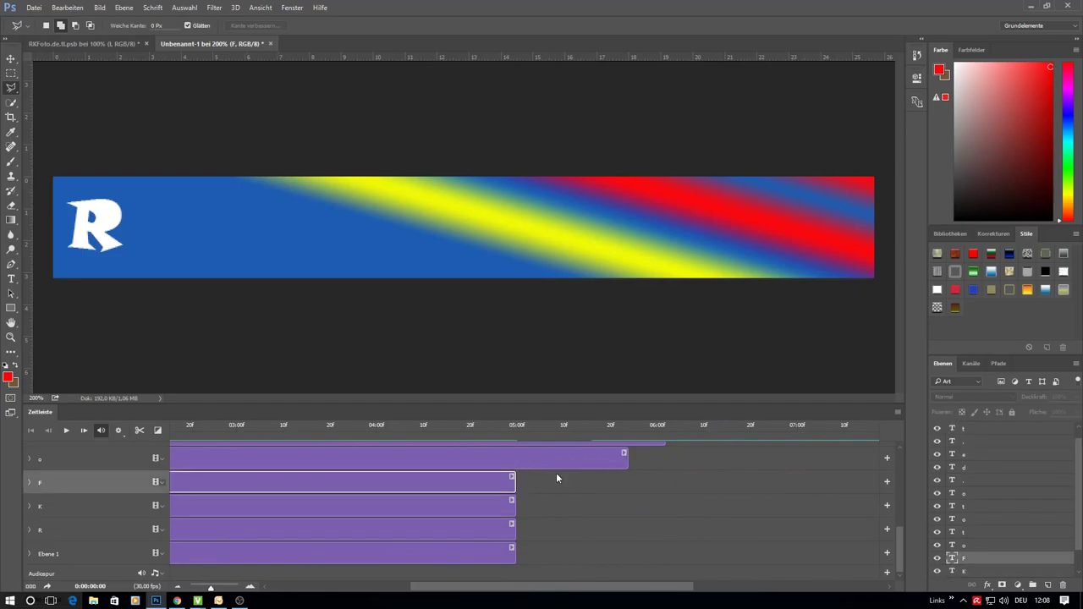
drag(624, 459, 513, 458)
drag(524, 404, 523, 303)
drag(665, 435, 513, 435)
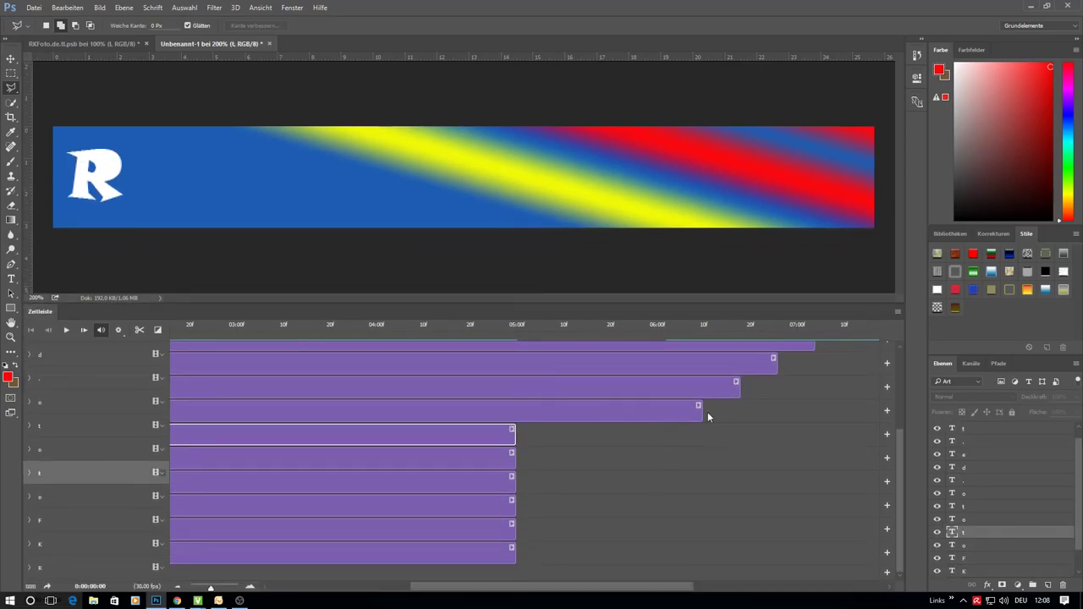
drag(704, 411, 513, 411)
drag(736, 384, 512, 396)
Step: Trim the remaining letter clip ends to 05:00f and play back the letter animation
drag(774, 363, 512, 363)
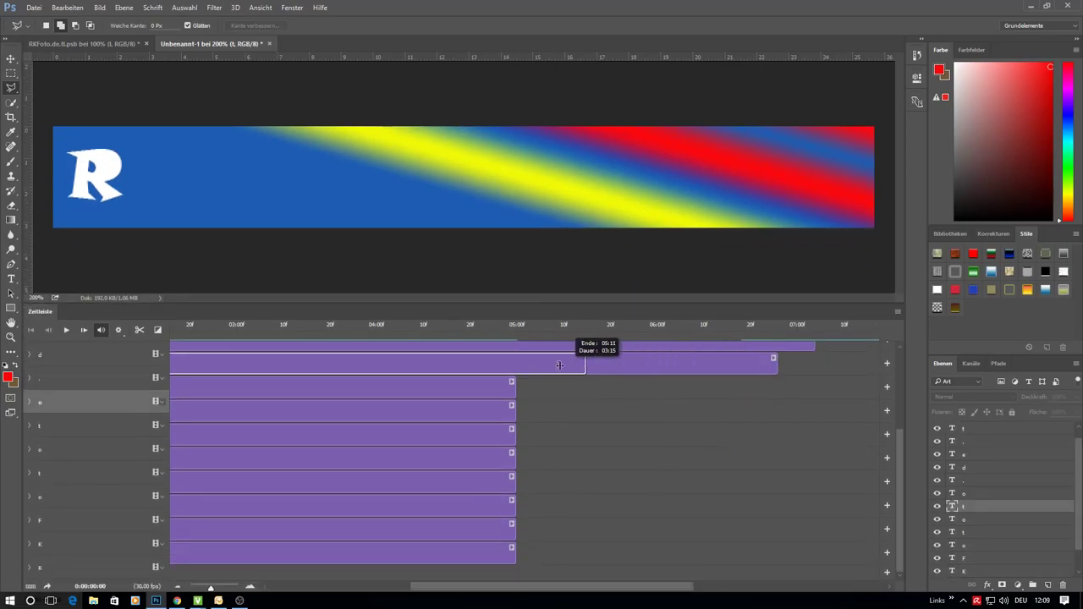
scroll(525, 372, up, 3)
drag(811, 410, 521, 409)
scroll(741, 429, up, 3)
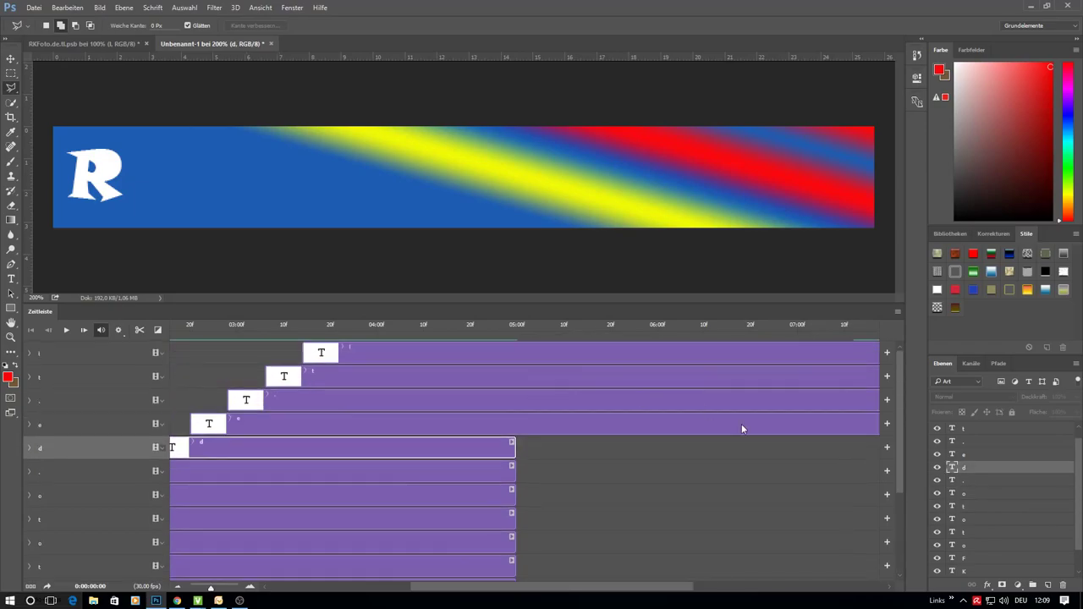
drag(668, 590, 720, 589)
drag(748, 423, 386, 423)
drag(797, 399, 385, 399)
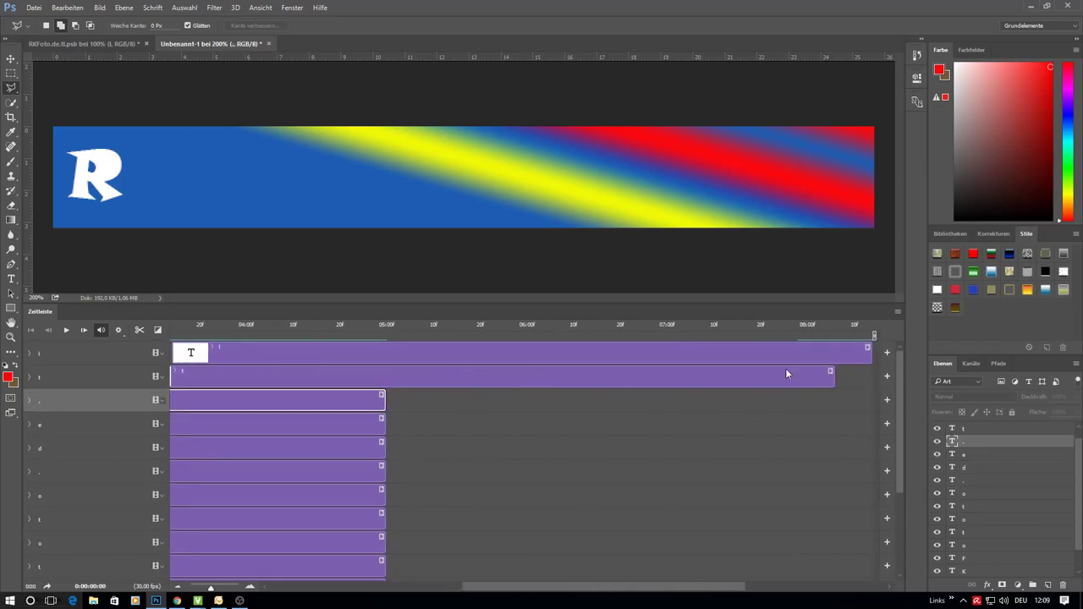
drag(833, 375, 391, 386)
scroll(253, 436, left, 10)
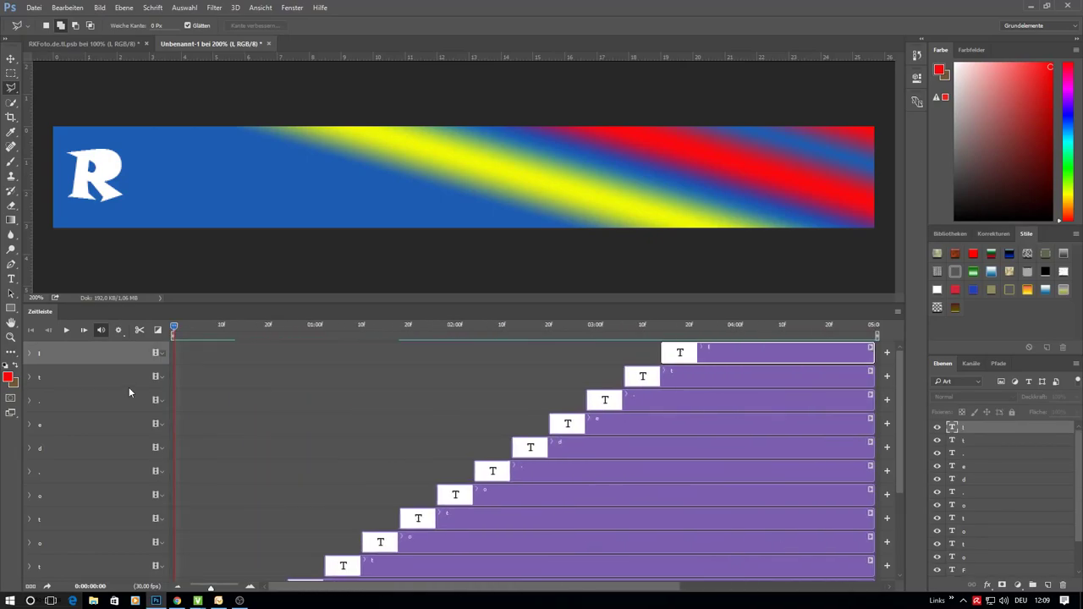
scroll(253, 436, down, 4)
scroll(252, 437, down, 2)
key(space)
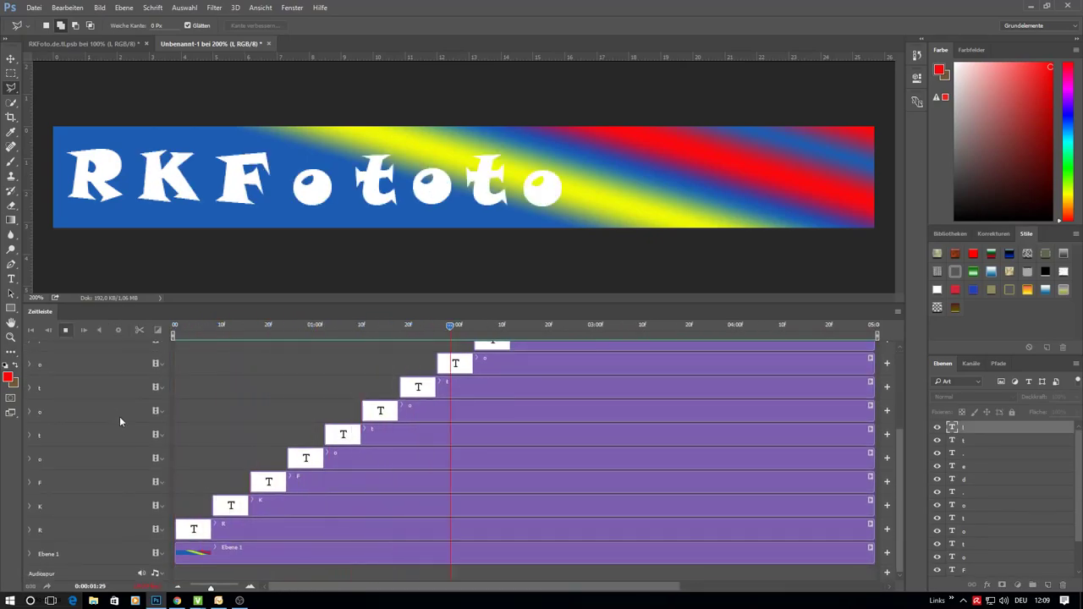
key(space)
scroll(999, 491, down, 3)
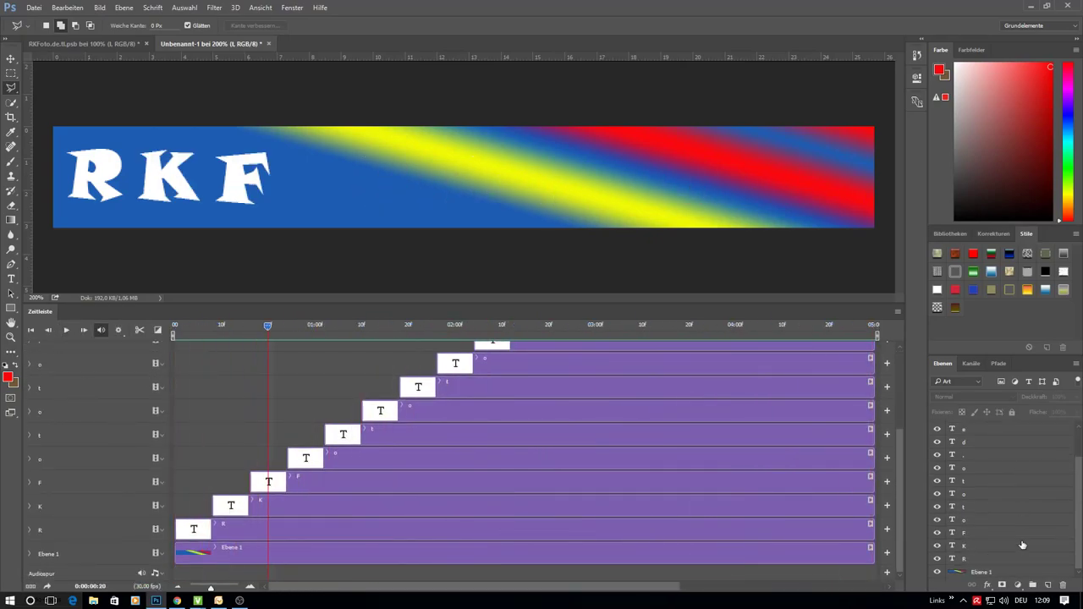
Step: Give the R letter a textured bevel with contour and a drop shadow
double_click(973, 559)
drag(586, 149, 685, 157)
click(454, 215)
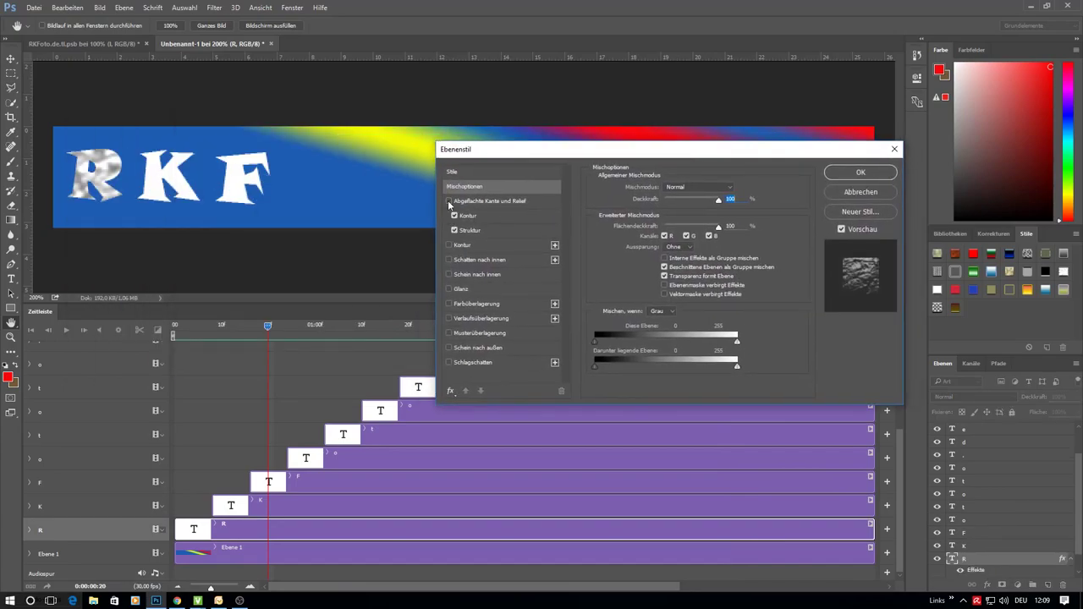
click(450, 362)
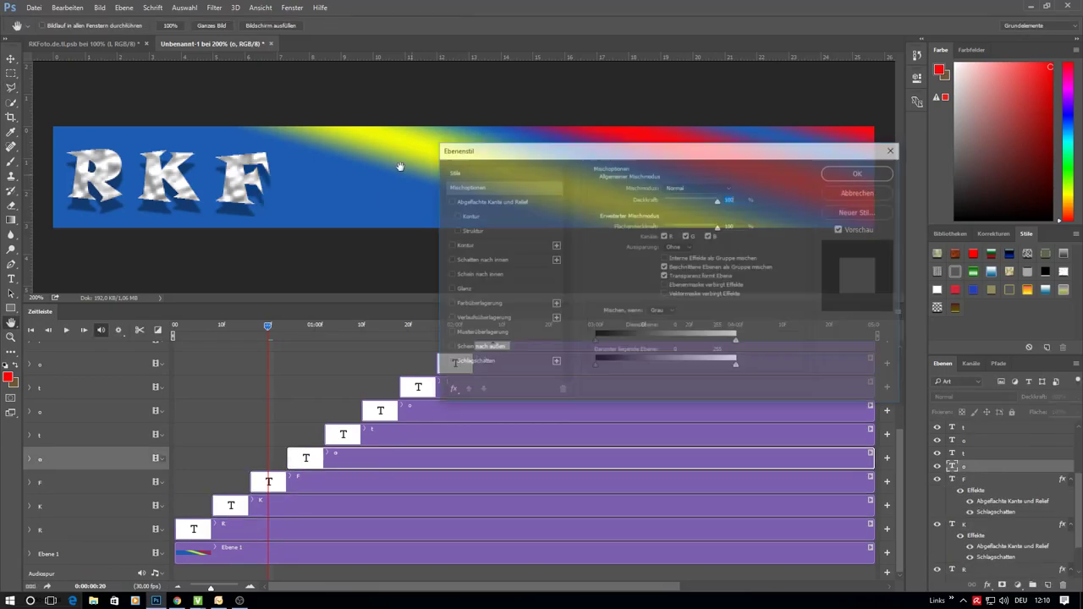
click(462, 245)
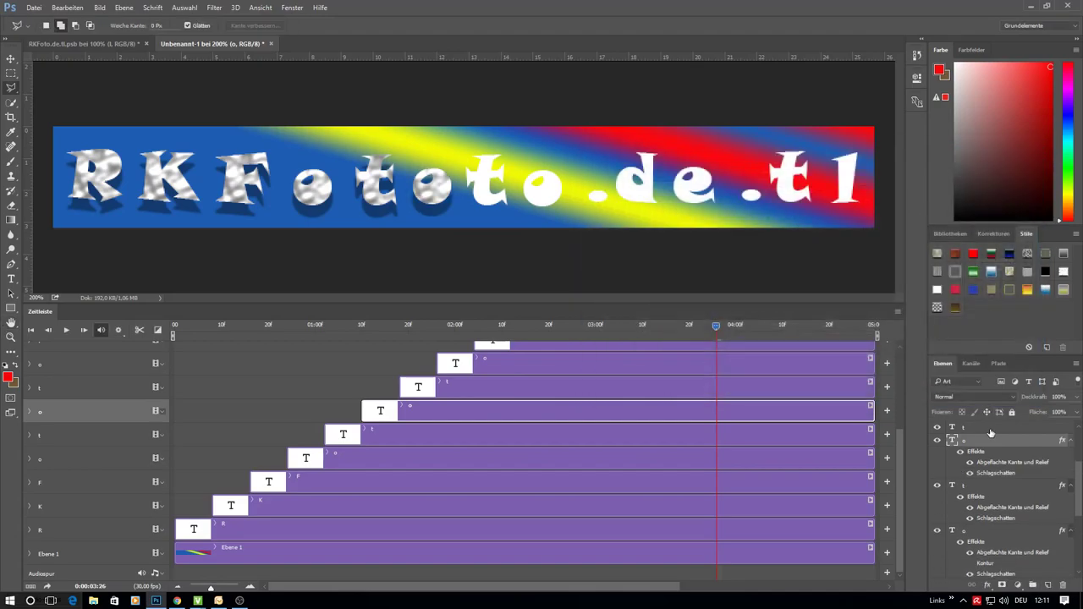
click(591, 363)
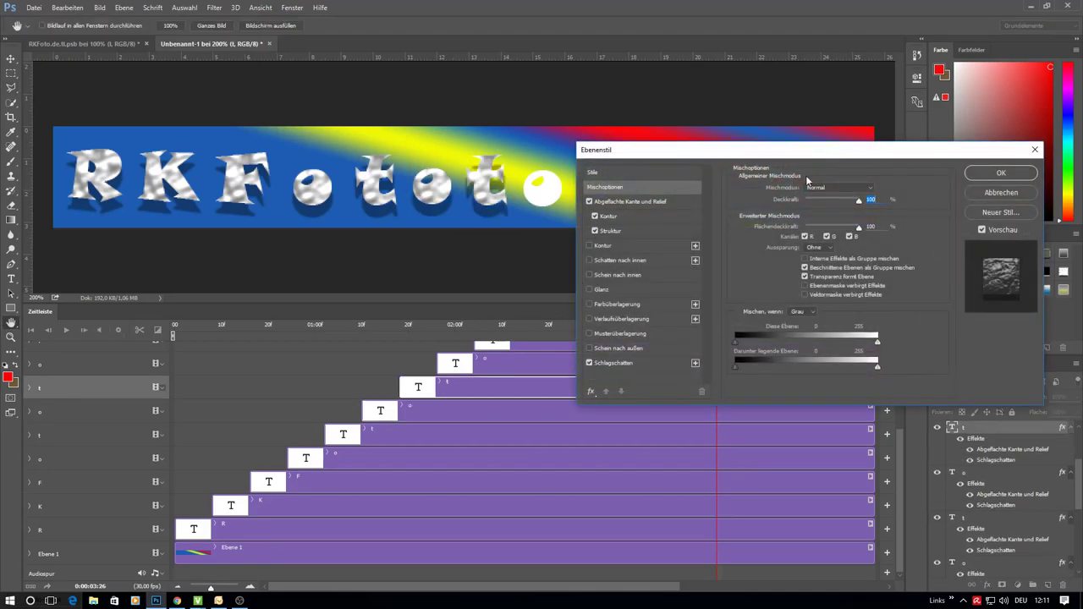
Step: Apply the same bevel with contour and drop shadow to the remaining letters
click(1000, 173)
click(332, 310)
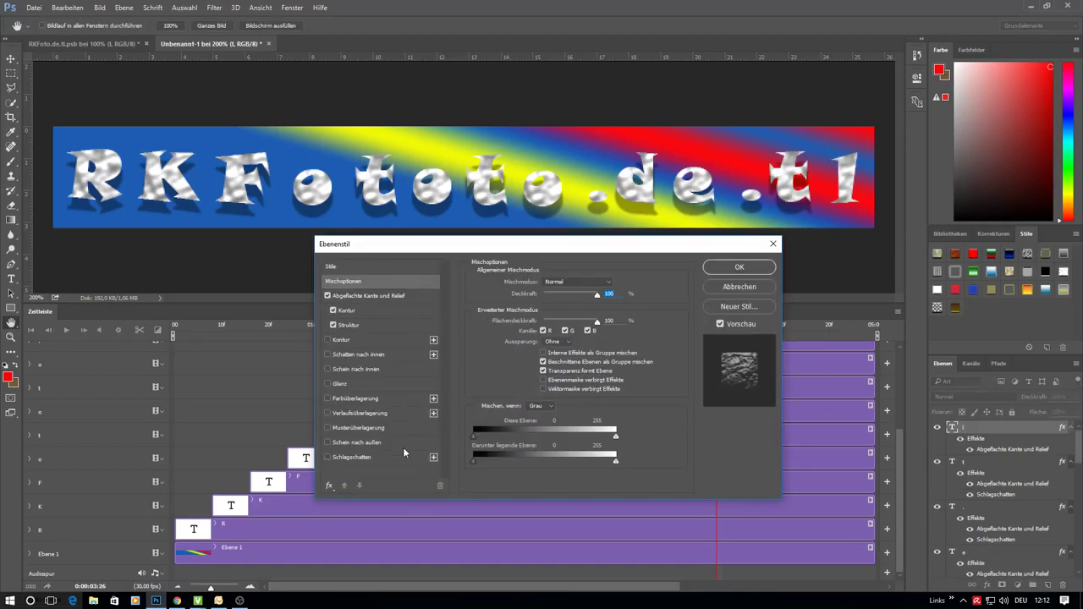
click(328, 457)
click(739, 266)
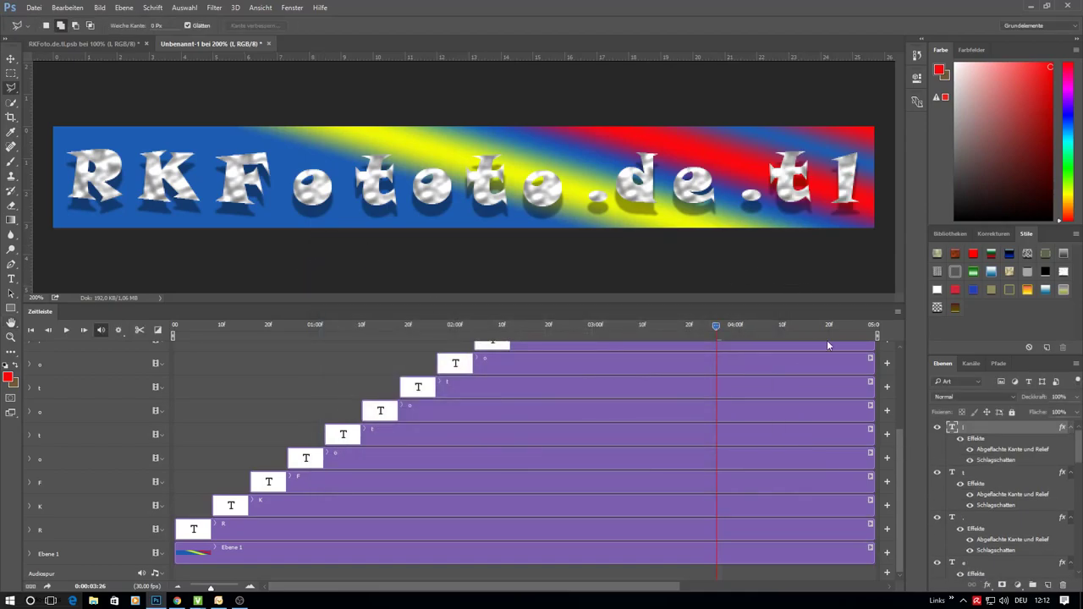
Step: Zoom the document back to 100%, enlarge the timeline, and preview the animation
drag(793, 302, 793, 217)
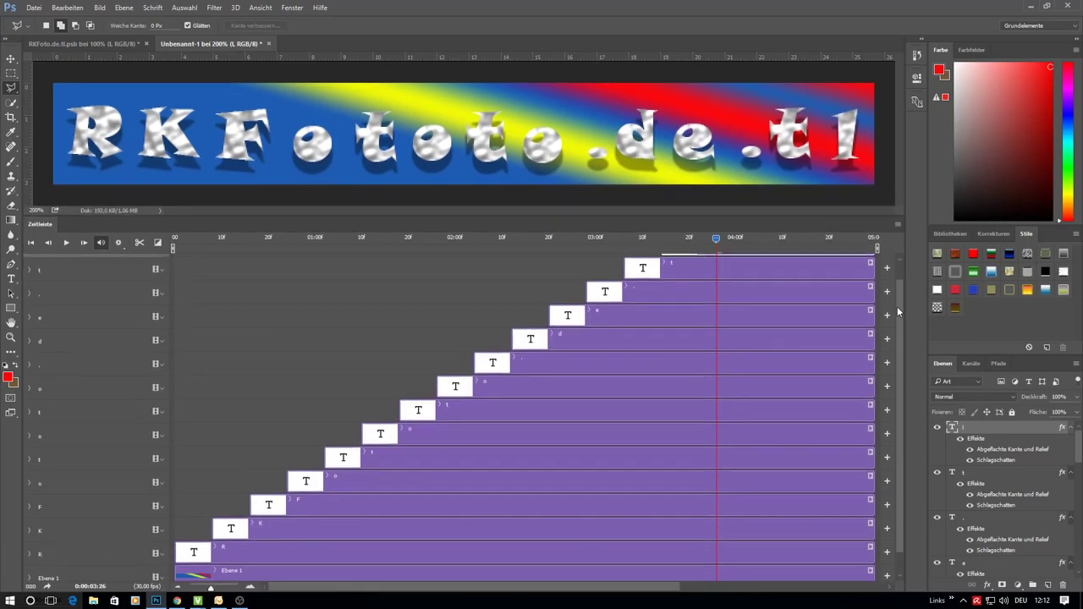
click(260, 7)
click(280, 170)
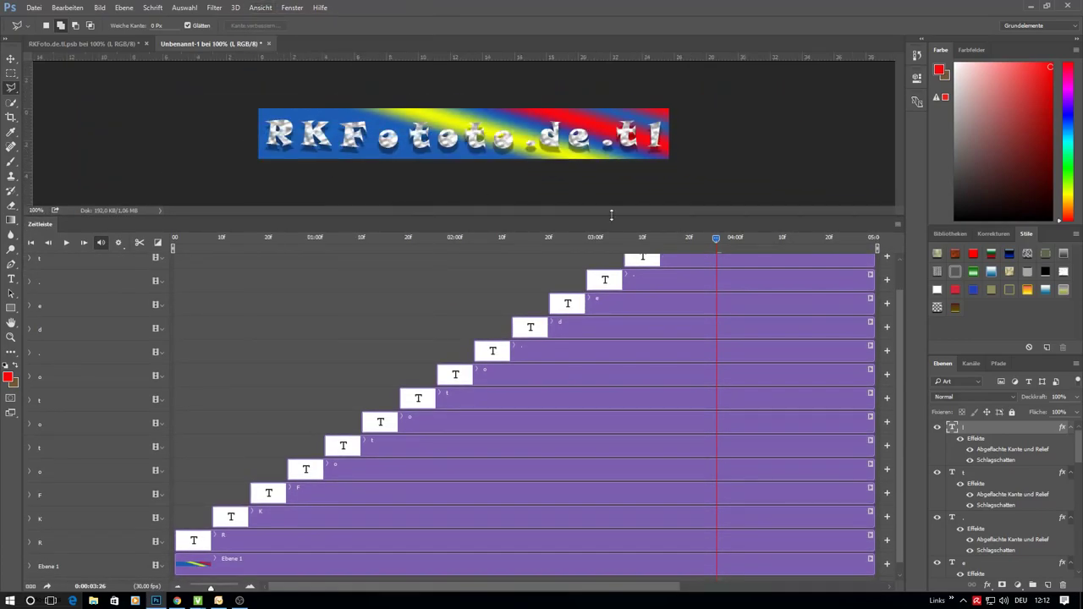
drag(615, 217, 615, 168)
click(66, 196)
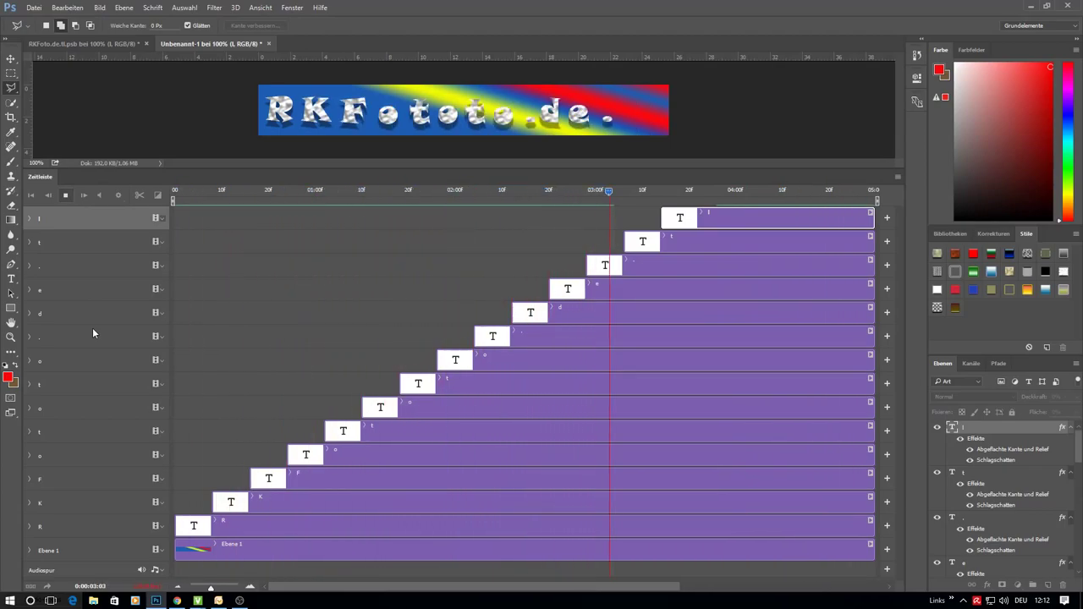
click(478, 343)
Step: Delete the extra t and o letter layers
scroll(984, 524, down, 10)
scroll(1015, 491, up, 3)
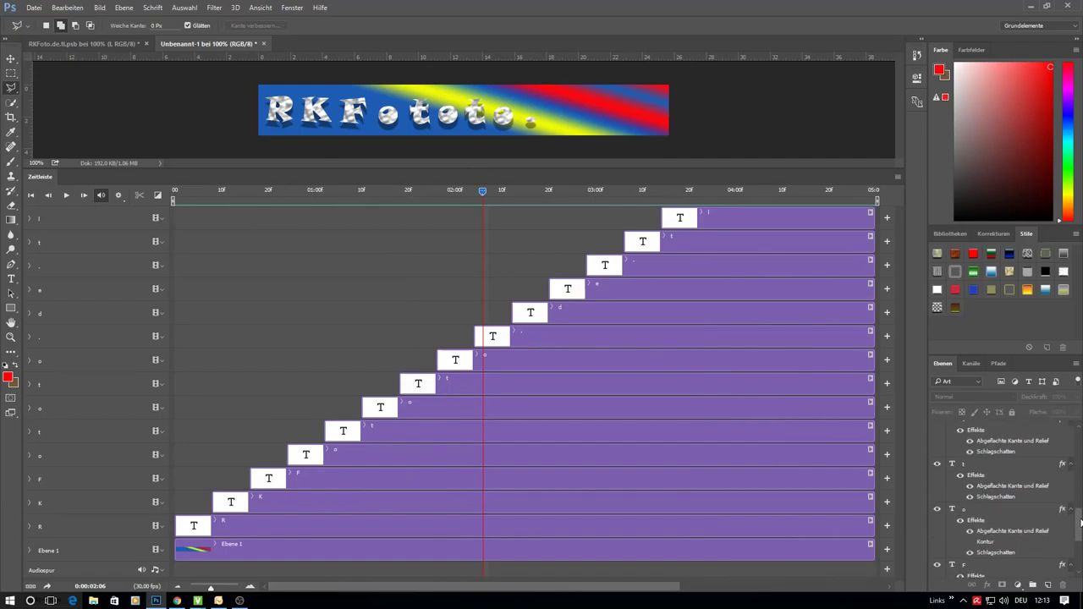
click(995, 470)
key(Delete)
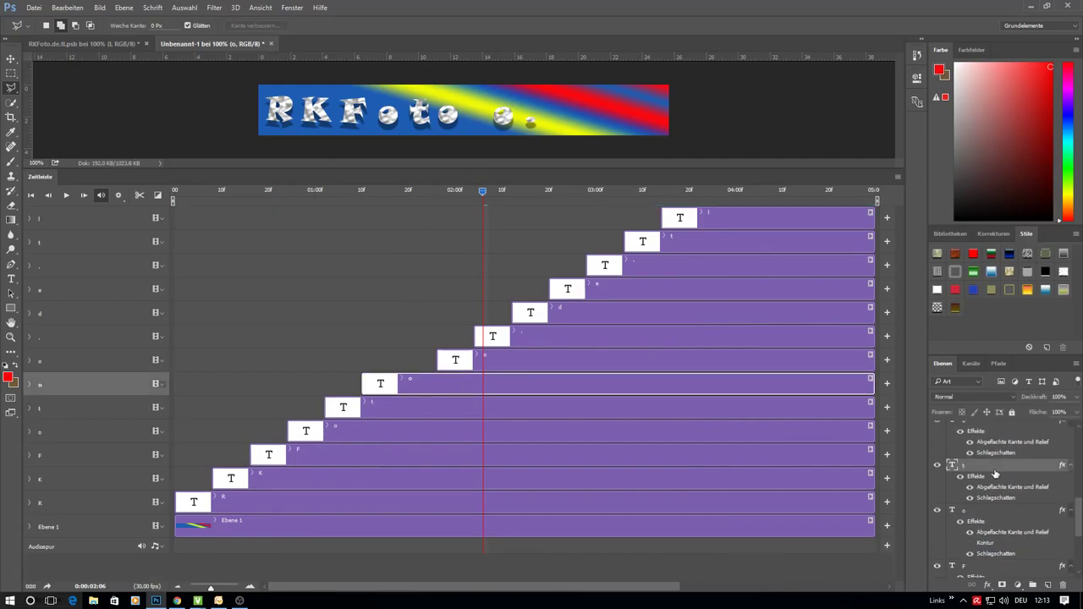
key(Delete)
Step: With the Move tool, shift the first dot, d and e letters left to close the gap
key(v)
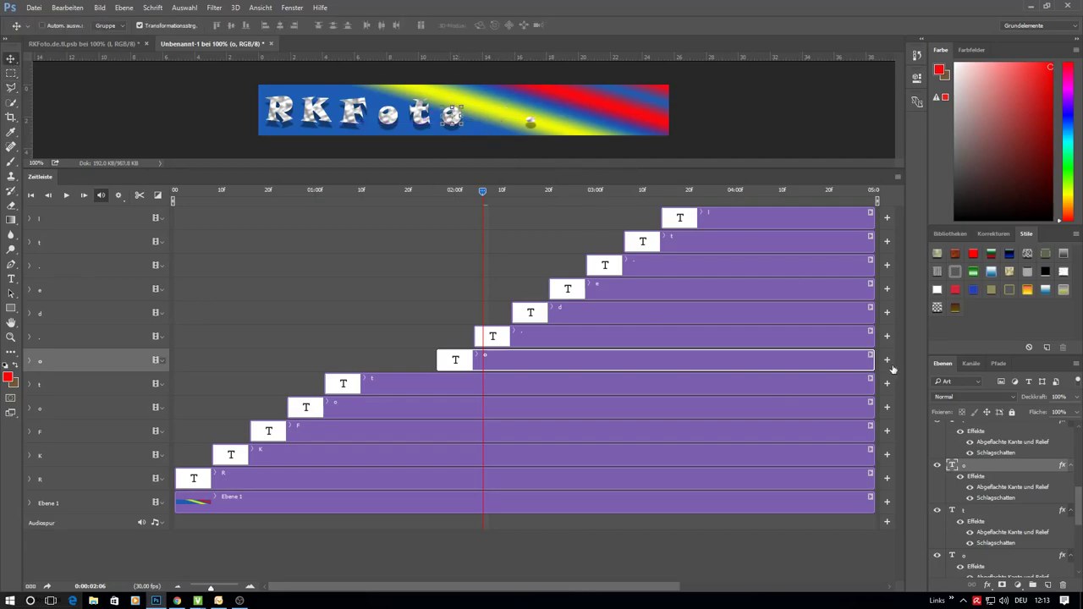
click(762, 337)
drag(536, 150, 481, 151)
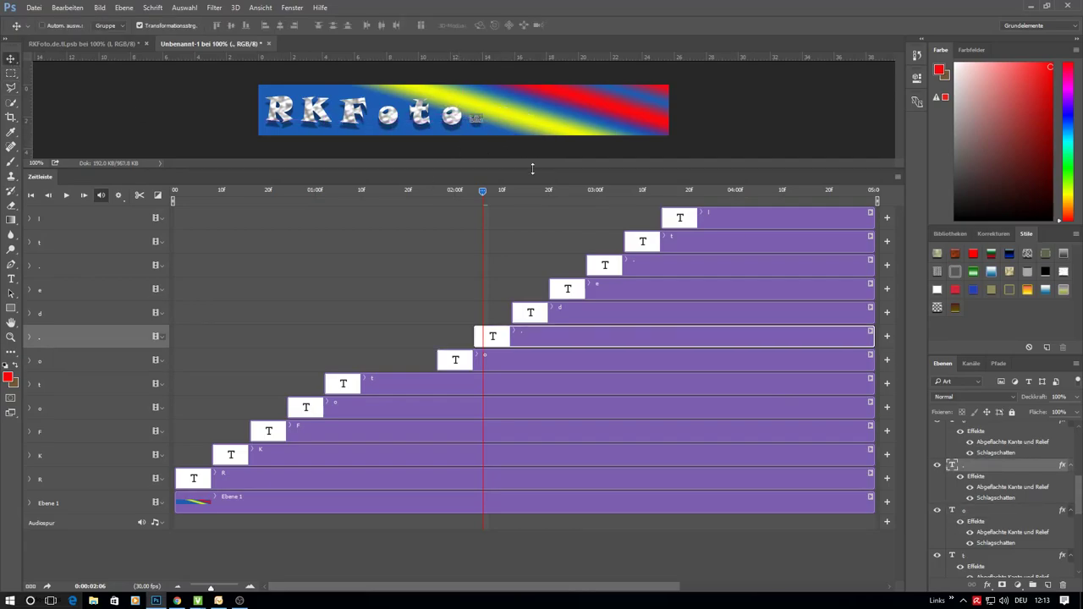
click(761, 313)
drag(480, 193, 674, 193)
drag(552, 154, 505, 153)
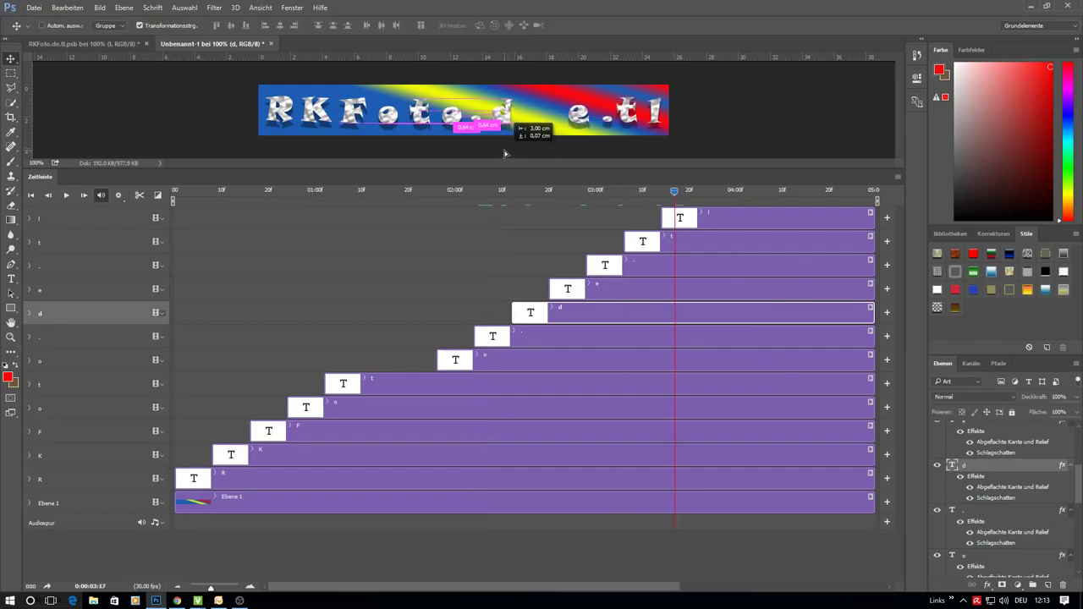
click(677, 289)
drag(580, 153, 541, 153)
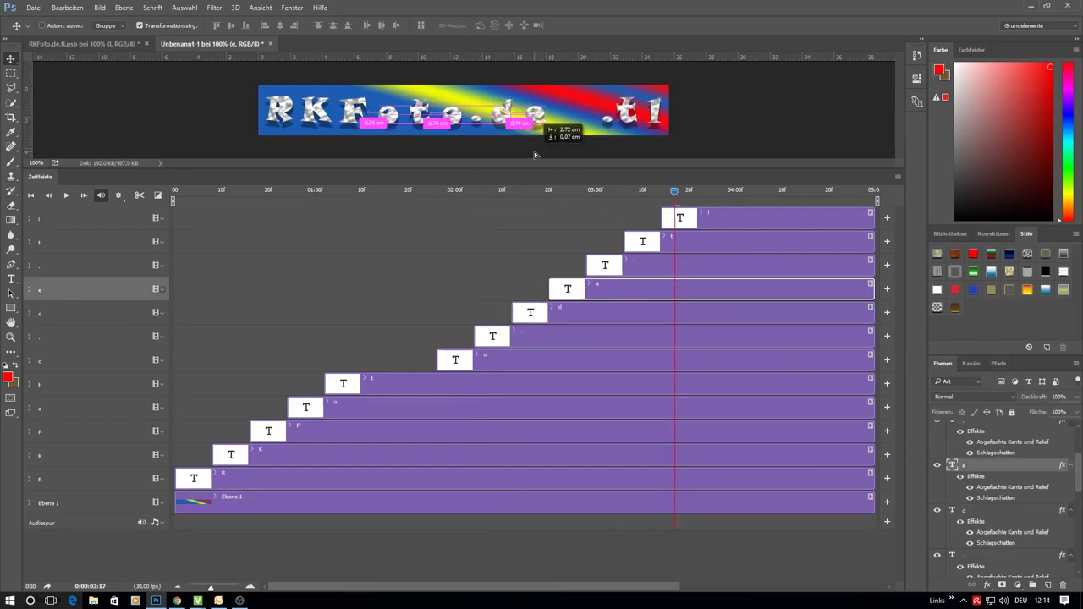
Step: Move the second dot left, select the t and l layers, and zoom in to check spacing
click(677, 265)
mouse_move(618, 152)
mouse_down()
mouse_move(572, 148)
mouse_move(605, 146)
mouse_move(623, 446)
mouse_up()
click(994, 429)
click(1010, 475)
click(994, 428)
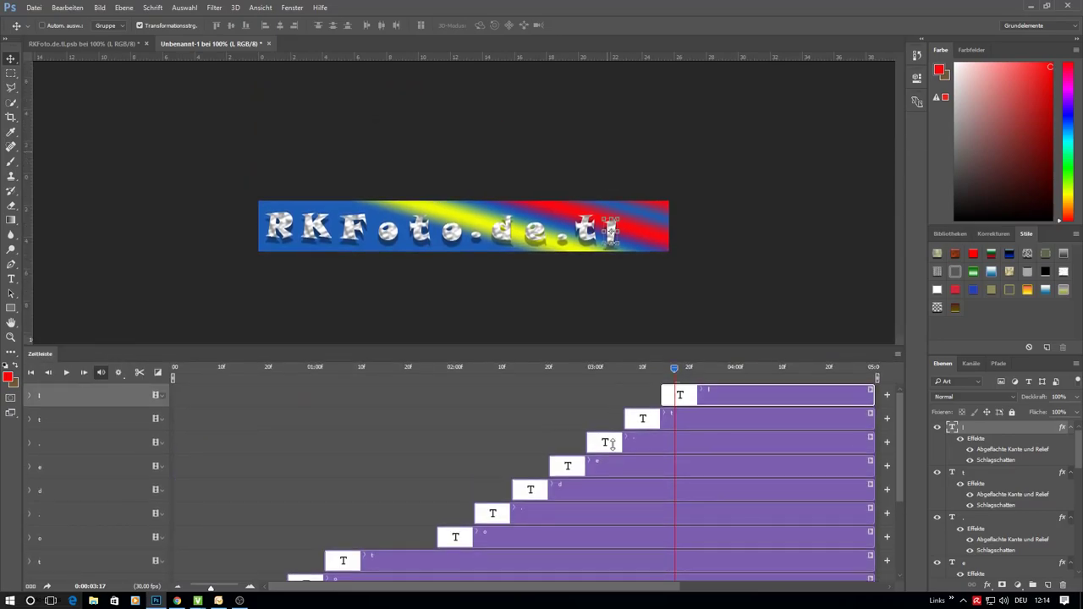
key(ctrl+plus)
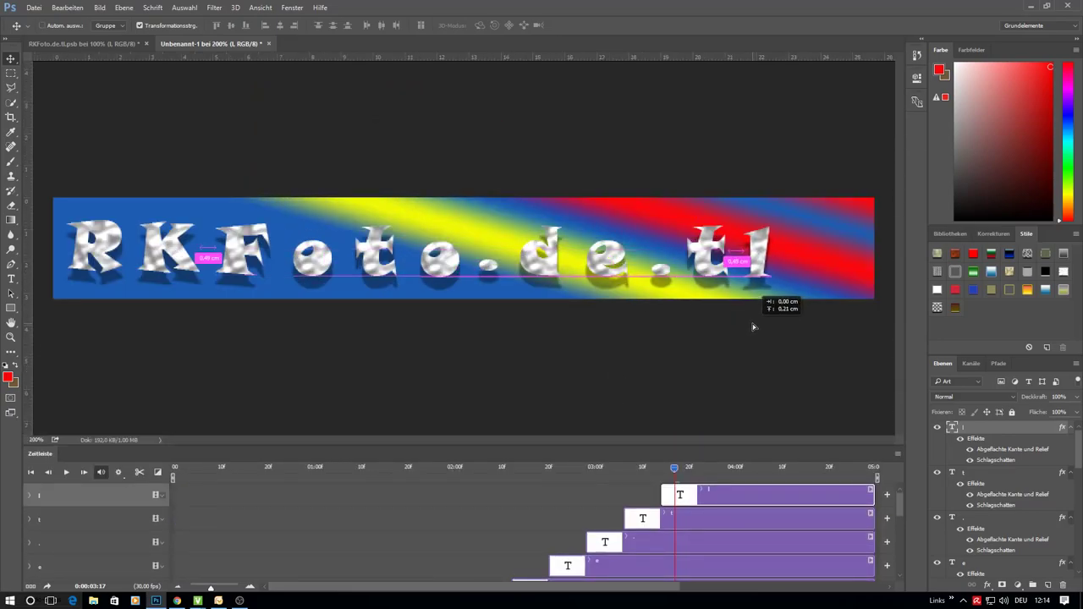
Step: Place the l right after the t, zoom back to 100%, and enlarge the timeline
drag(758, 325, 753, 322)
click(11, 90)
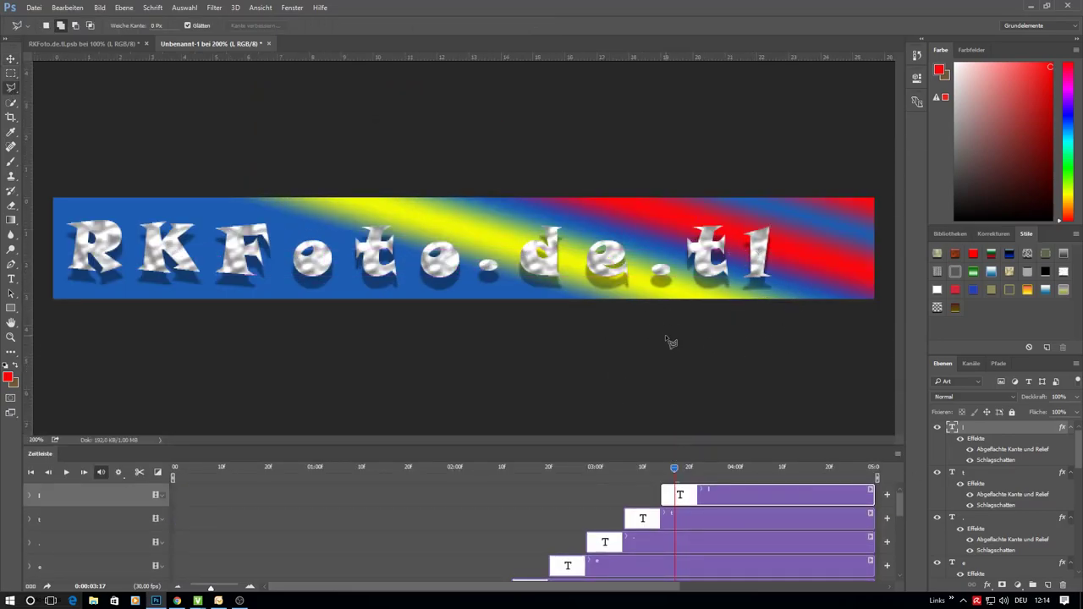
click(261, 9)
click(279, 138)
drag(514, 446, 535, 172)
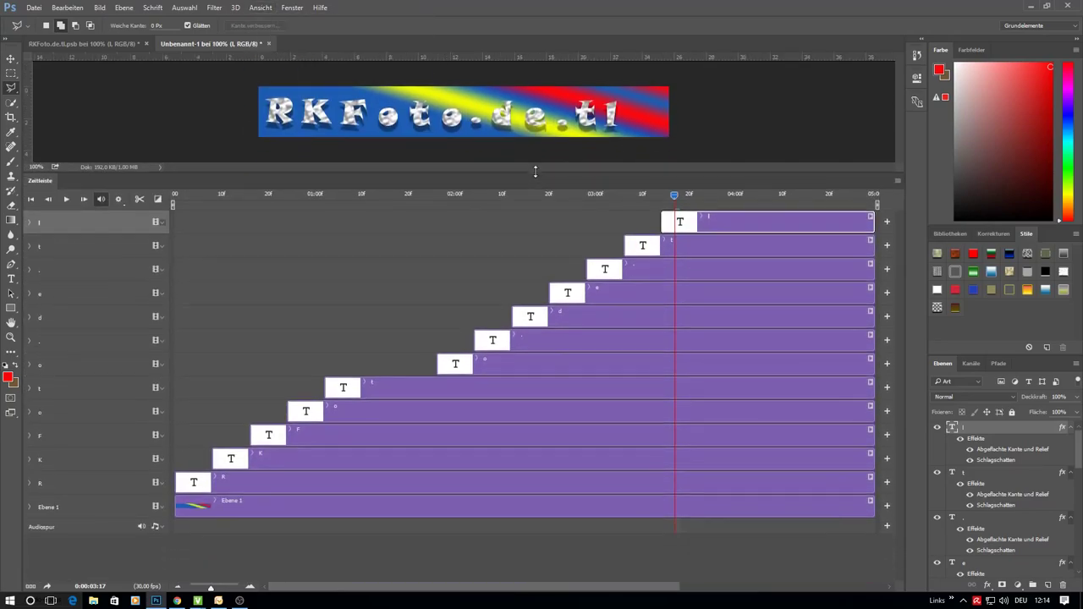
Step: Shift the o, dot, d, e, dot, t and l clip starts earlier for an even stagger, then play to check
drag(435, 365, 362, 365)
drag(474, 340, 400, 340)
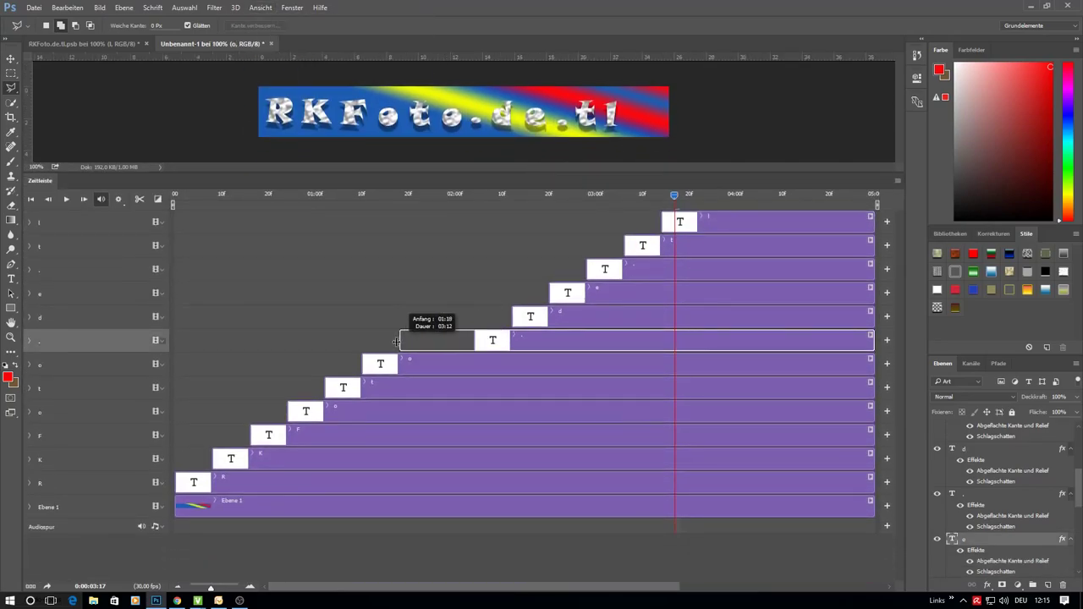
drag(513, 316, 441, 317)
drag(551, 293, 476, 293)
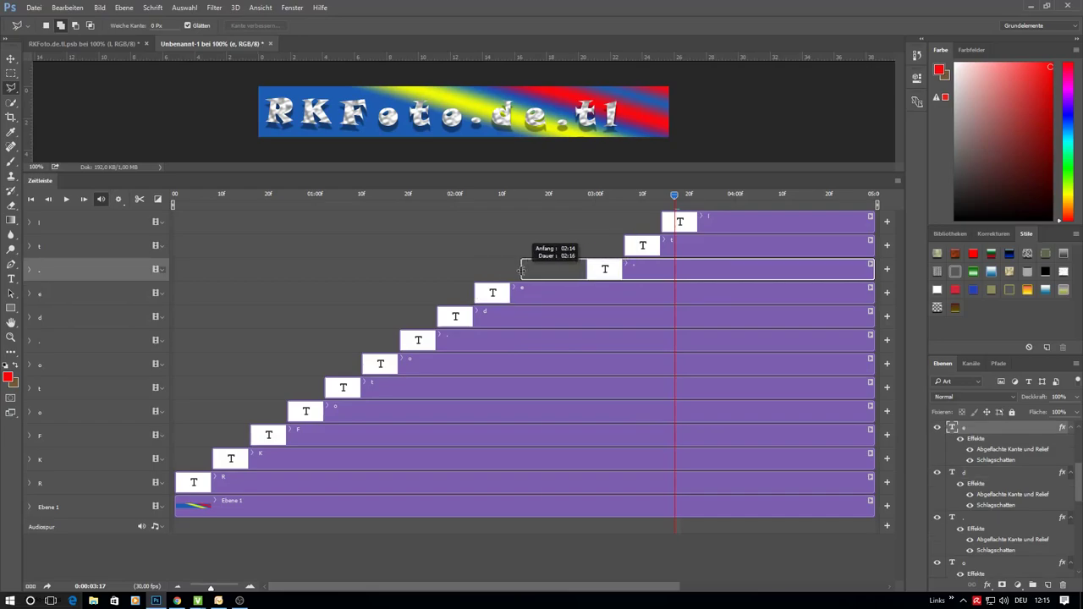
drag(588, 269, 514, 269)
drag(625, 245, 550, 246)
drag(662, 222, 586, 222)
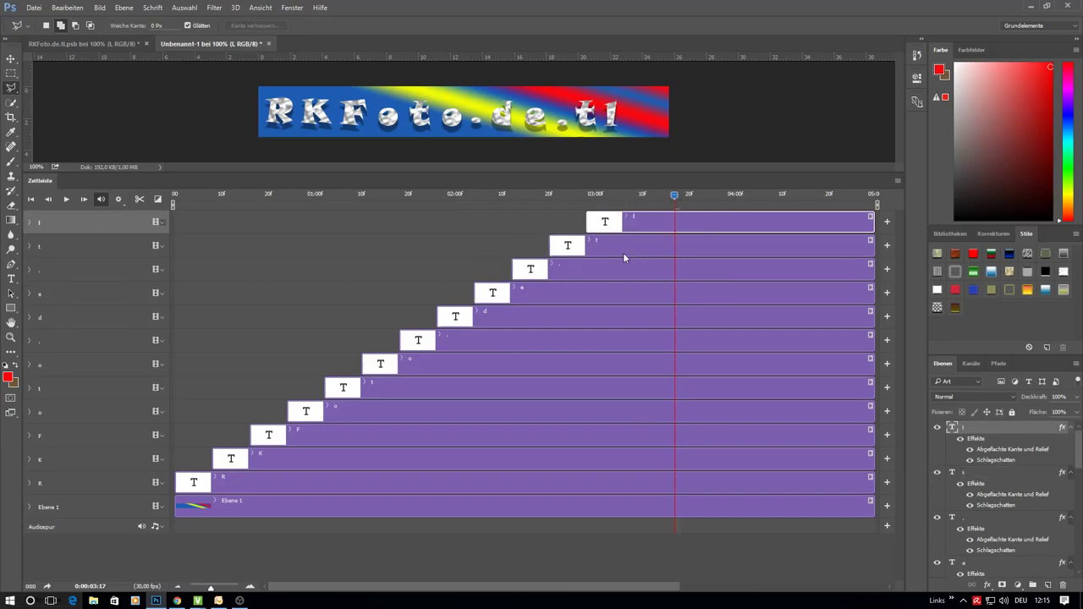
click(71, 199)
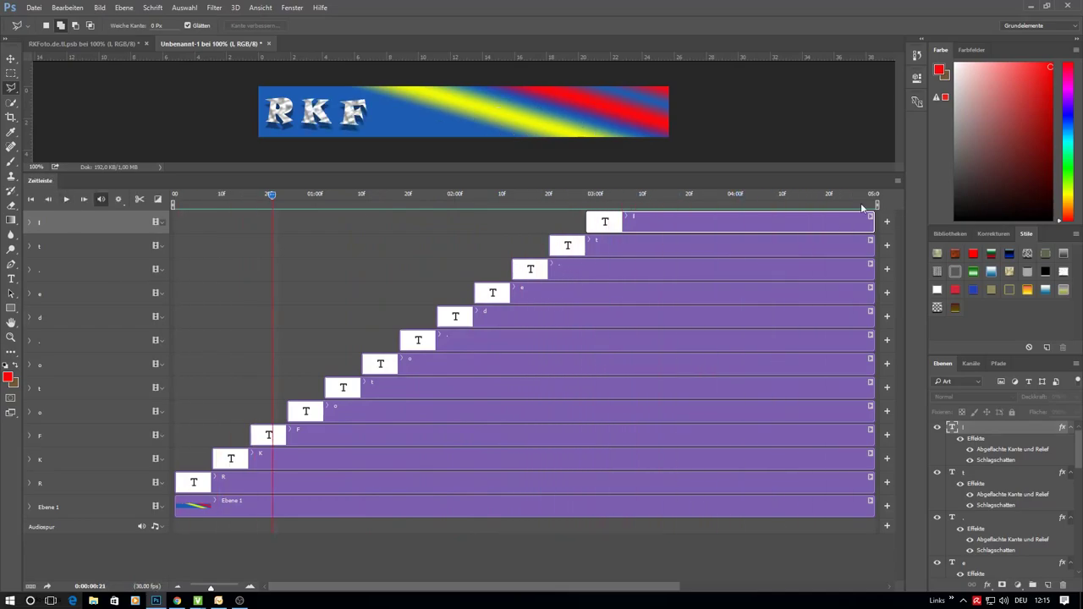
Step: Trim the l, t, dot, e, d, dot and o clip ends to about 03:21
drag(869, 221, 692, 220)
drag(869, 245, 692, 244)
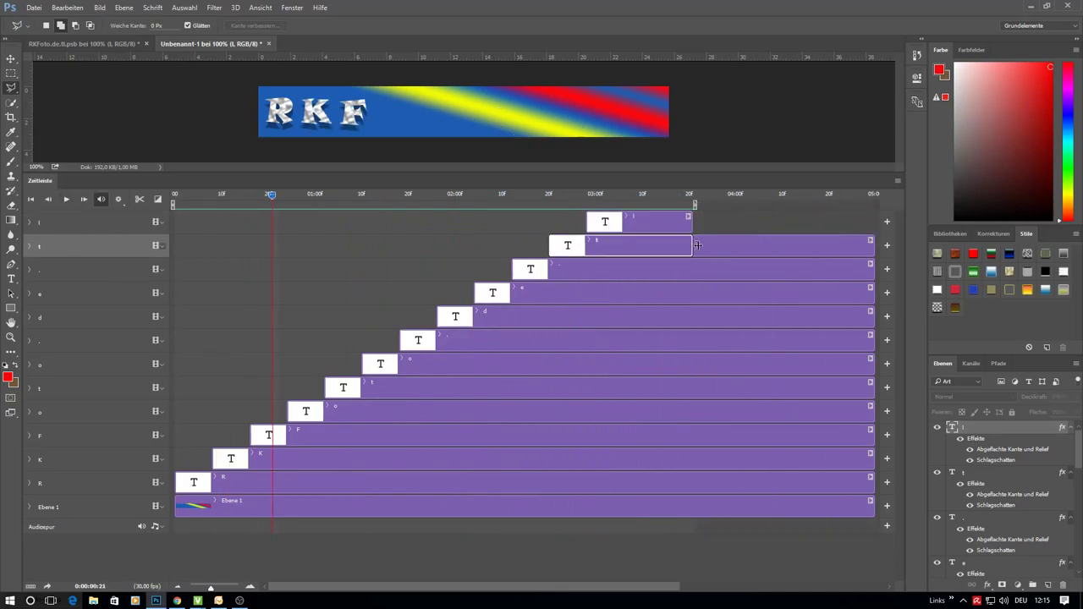
drag(869, 268, 691, 268)
drag(869, 292, 691, 291)
drag(869, 316, 691, 315)
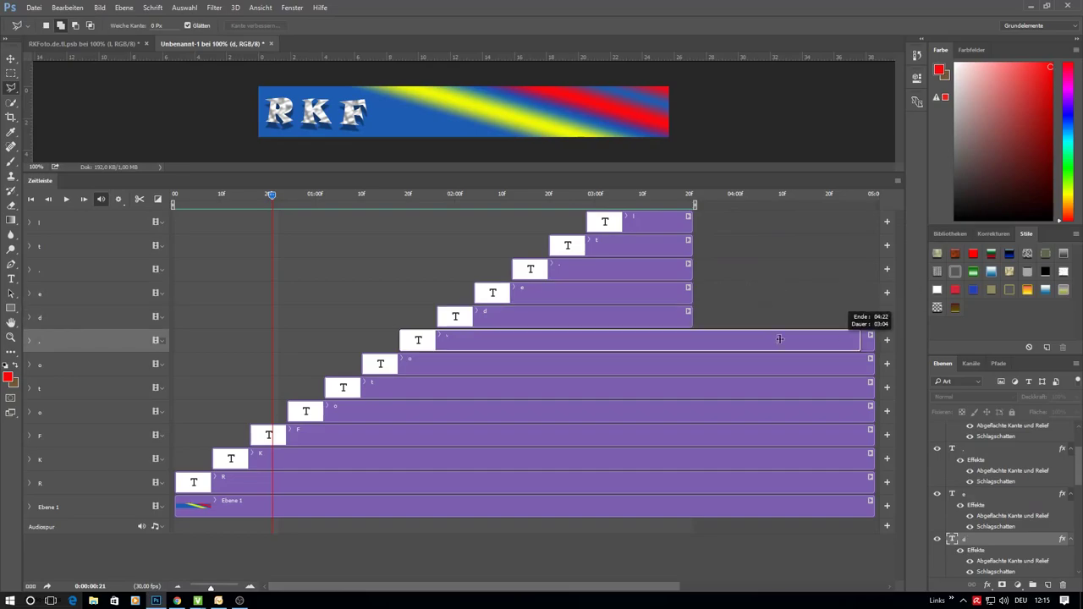
drag(869, 339, 691, 339)
drag(869, 363, 691, 363)
Step: Trim the t, o, F, K, R and background clip ends to match at 03:21
drag(872, 388, 691, 387)
drag(869, 411, 691, 411)
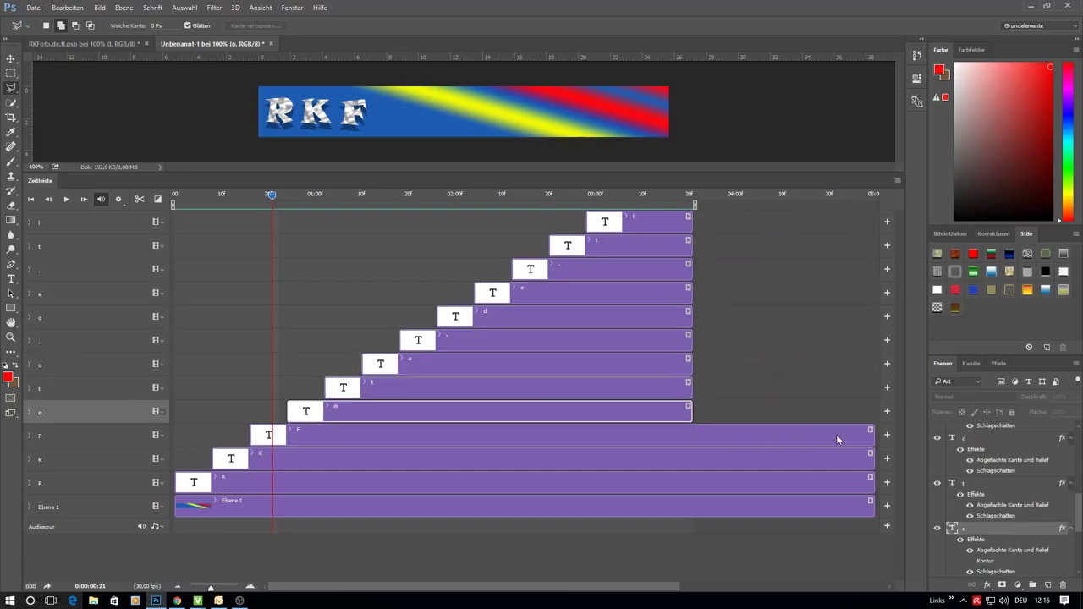
drag(869, 435, 691, 435)
drag(869, 459, 692, 459)
drag(869, 483, 692, 482)
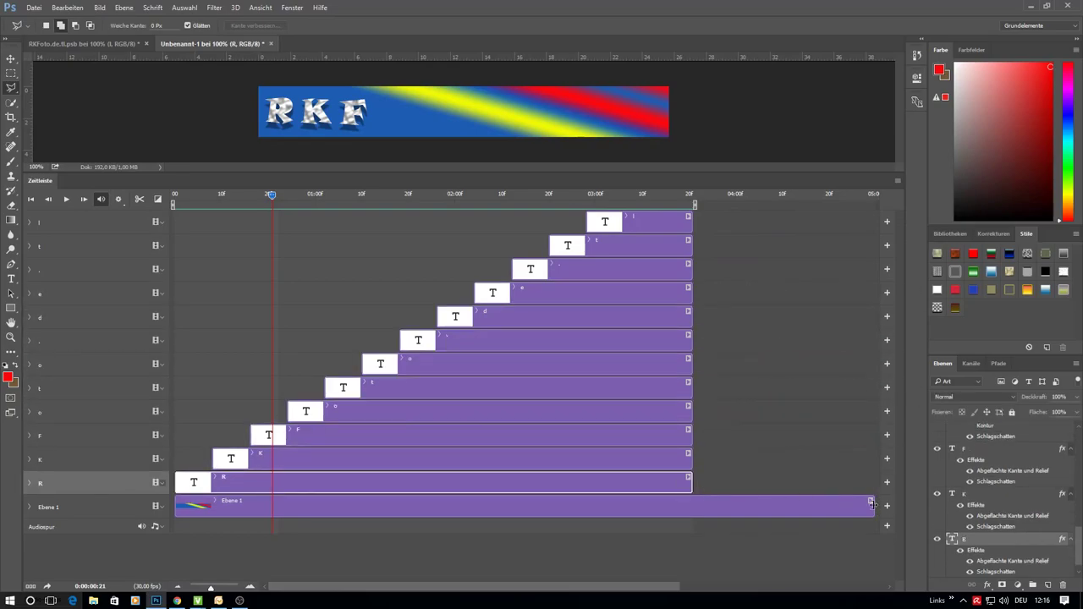
drag(869, 506, 692, 506)
Step: Give the Ebene 1 background clip a Schwenken pan motion and preview it
right_click(476, 489)
click(512, 459)
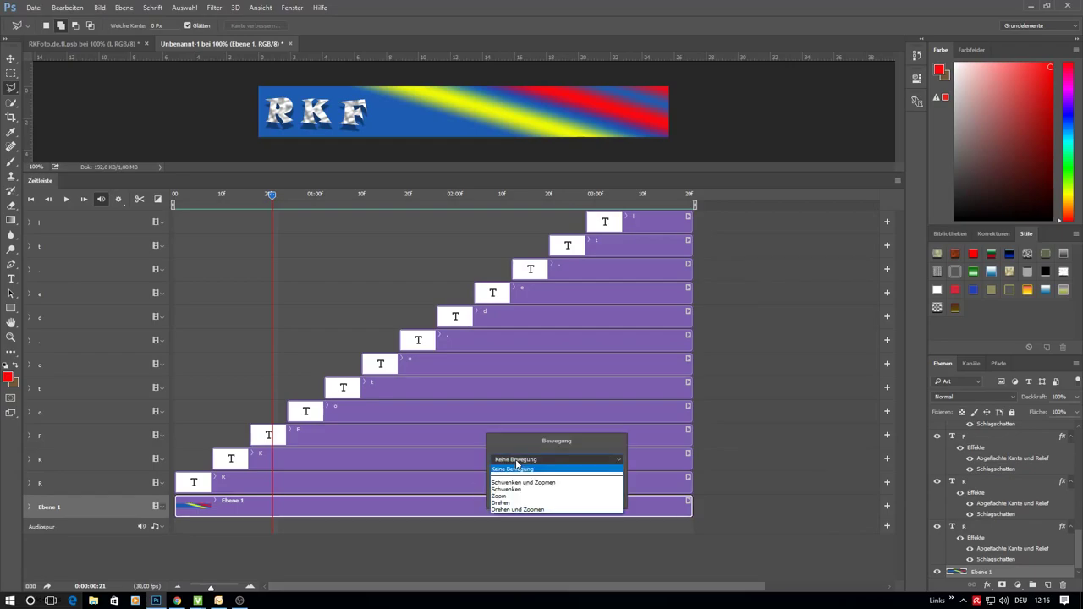
click(512, 484)
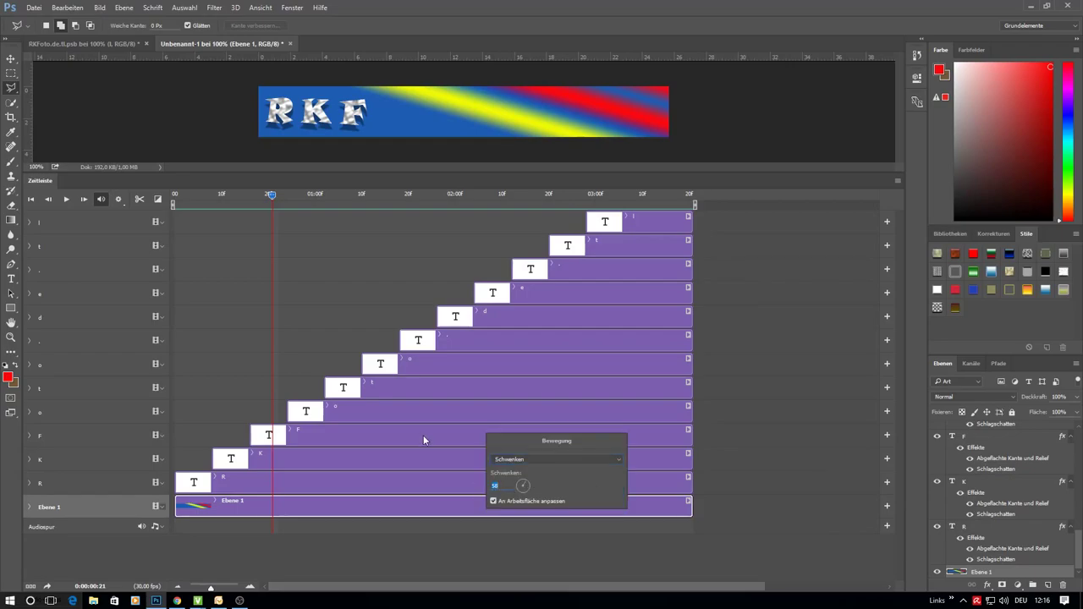
click(66, 201)
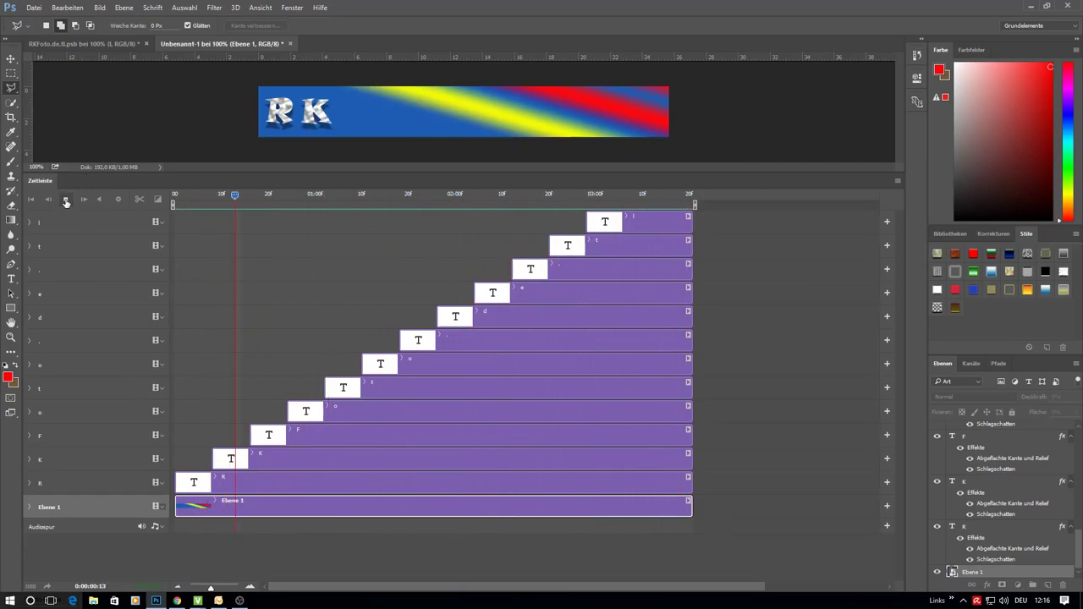
key(space)
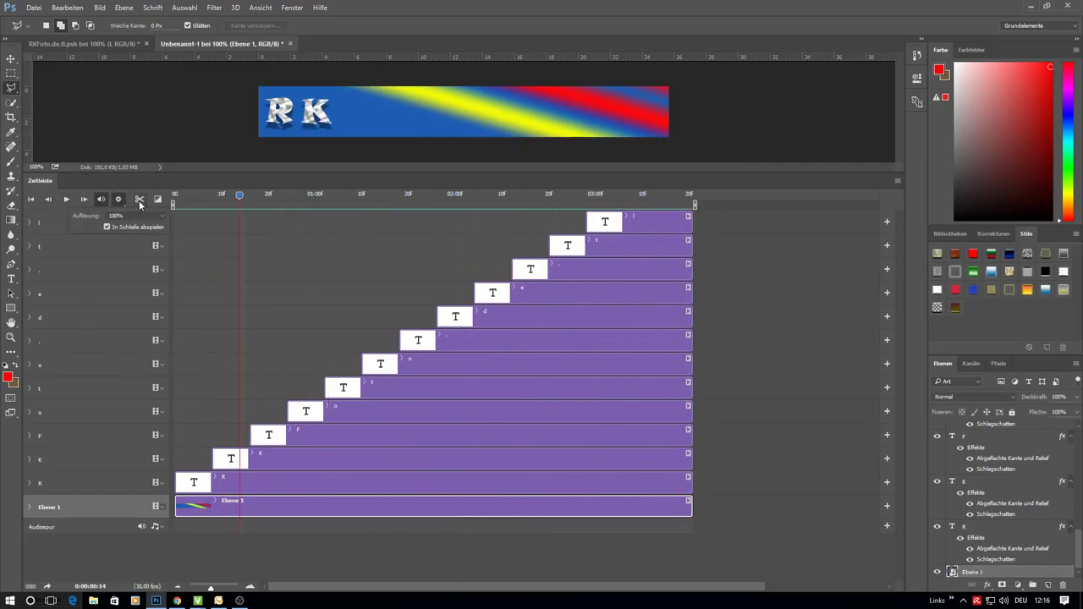
Step: Check the clip transitions and playback loop settings, then play the animation preview
click(158, 199)
click(68, 203)
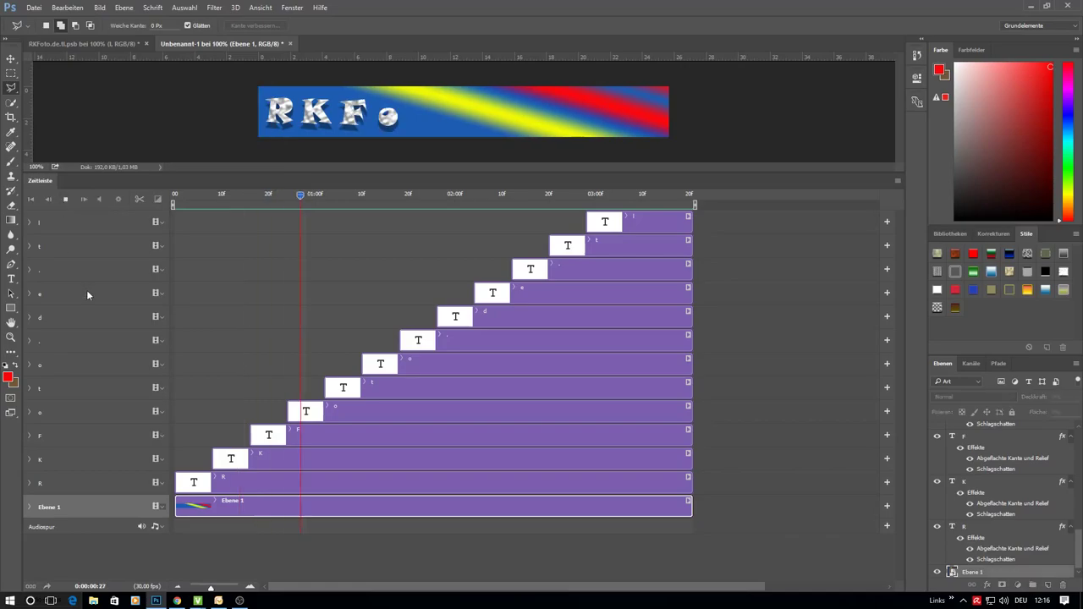
click(66, 200)
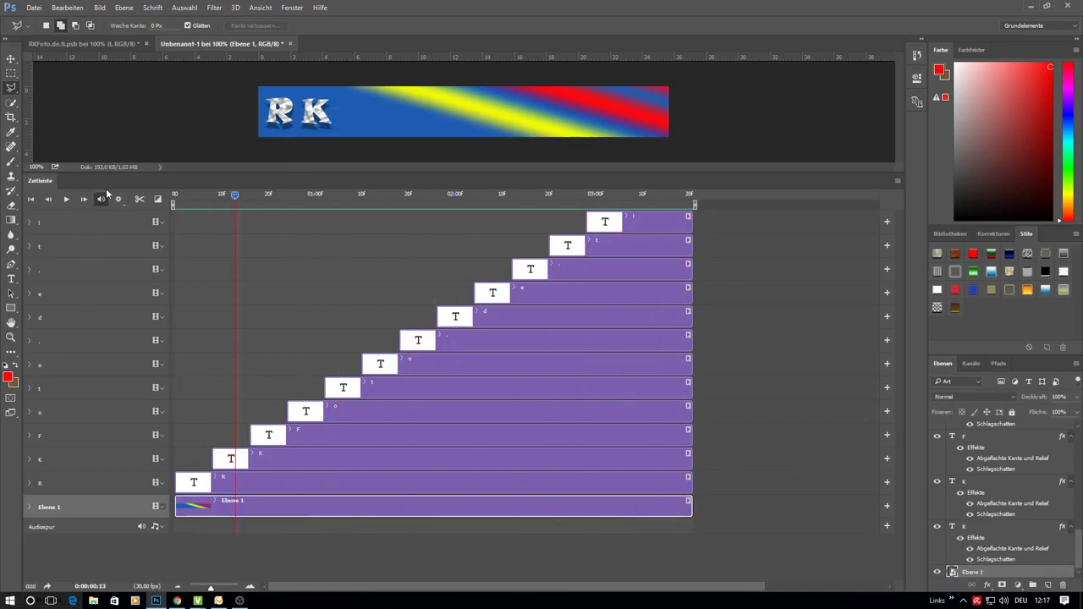
click(158, 201)
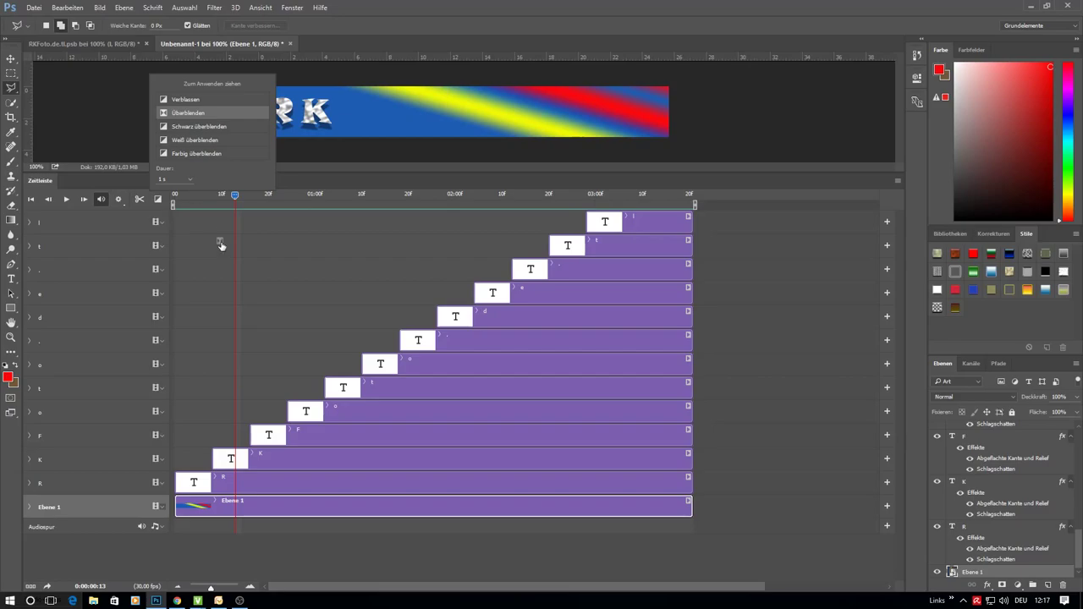
click(123, 206)
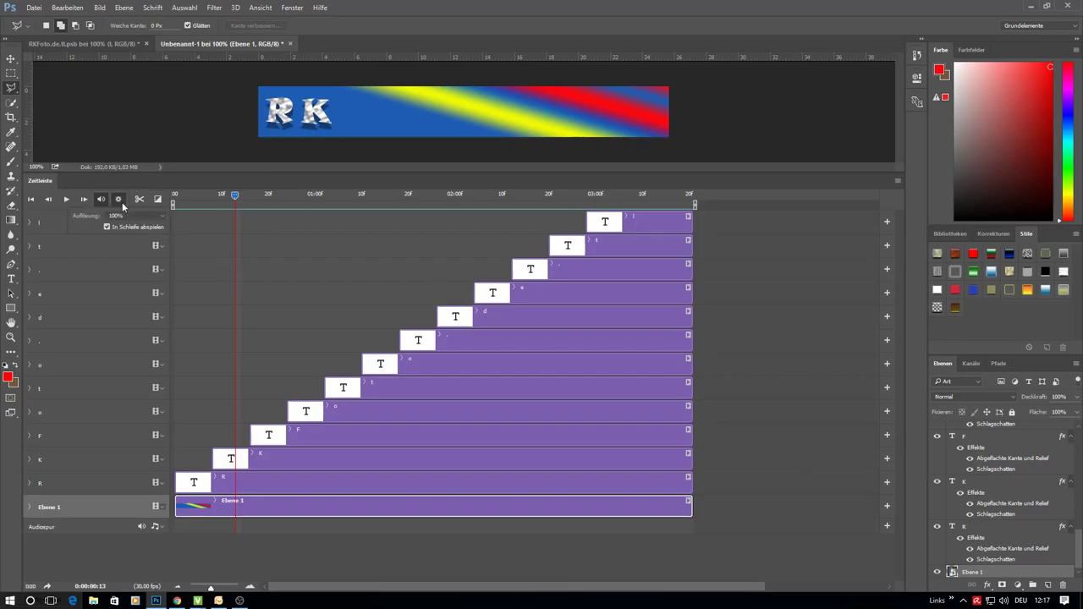
click(119, 202)
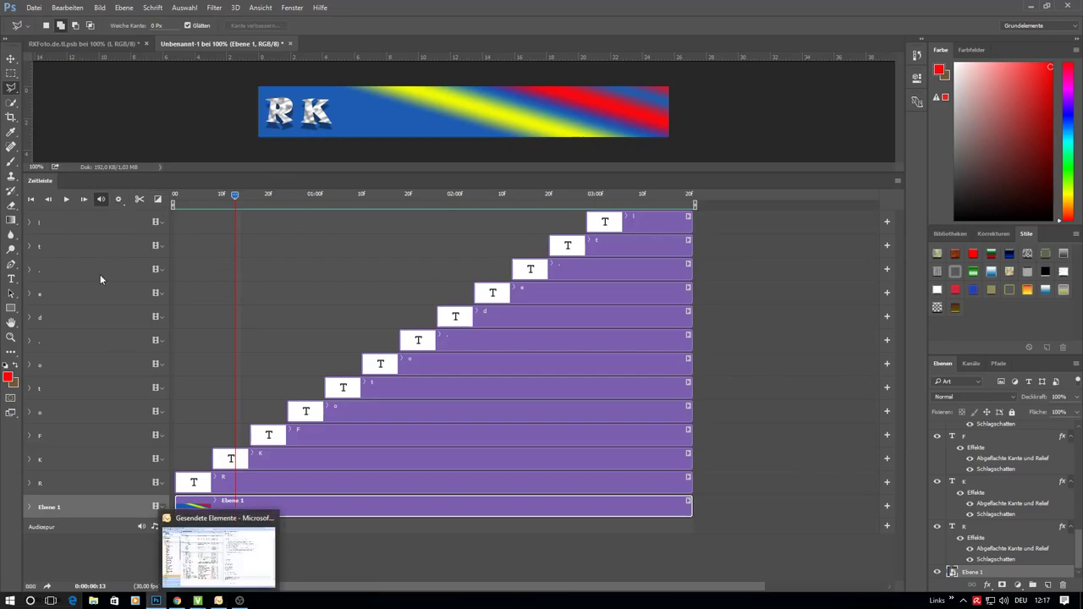
click(66, 200)
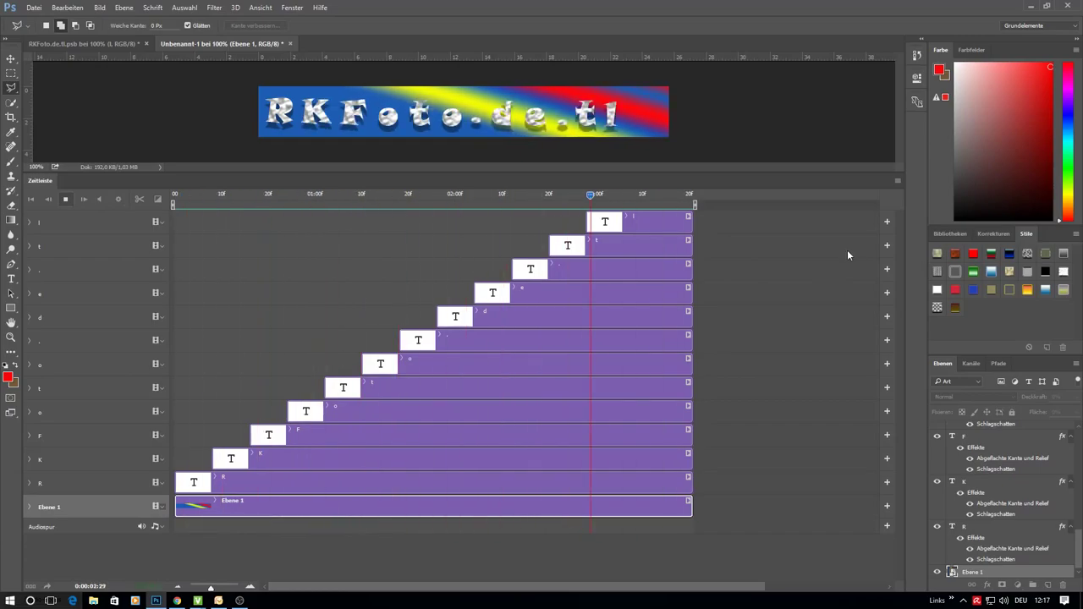